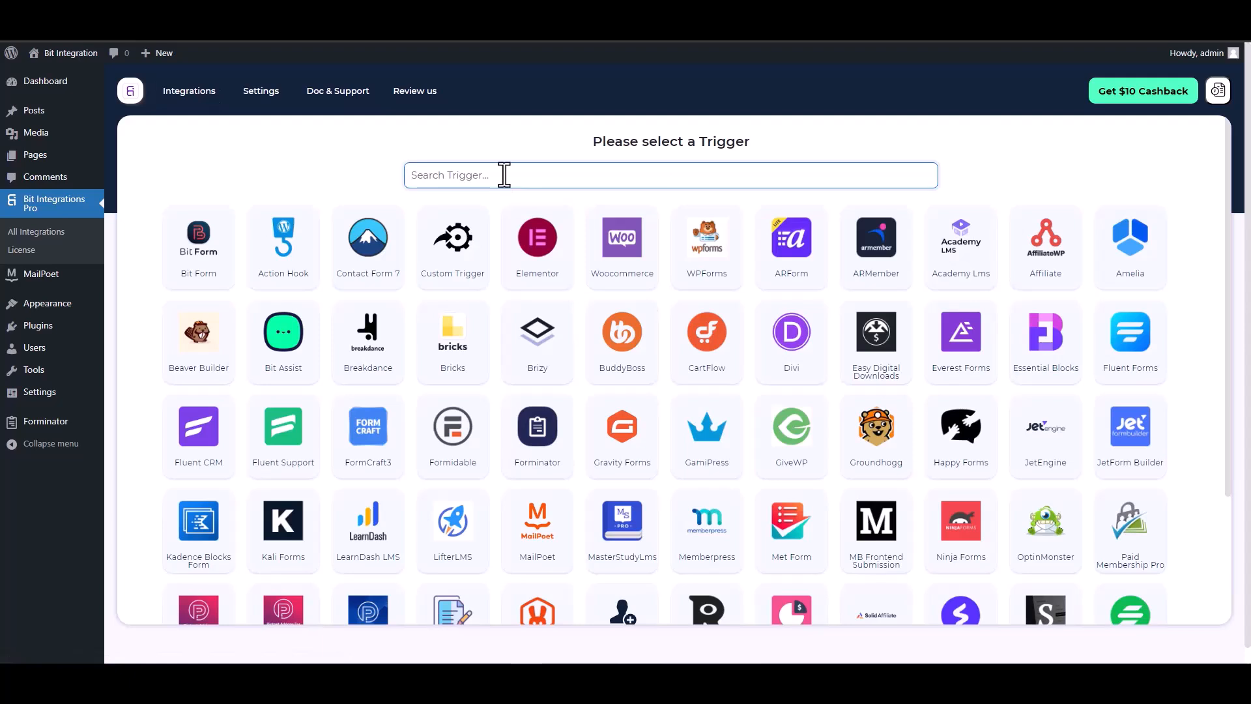
Set up the integration with MailPoet's Contact Form as the trigger and PerfexCRM as the action.
type("mail")
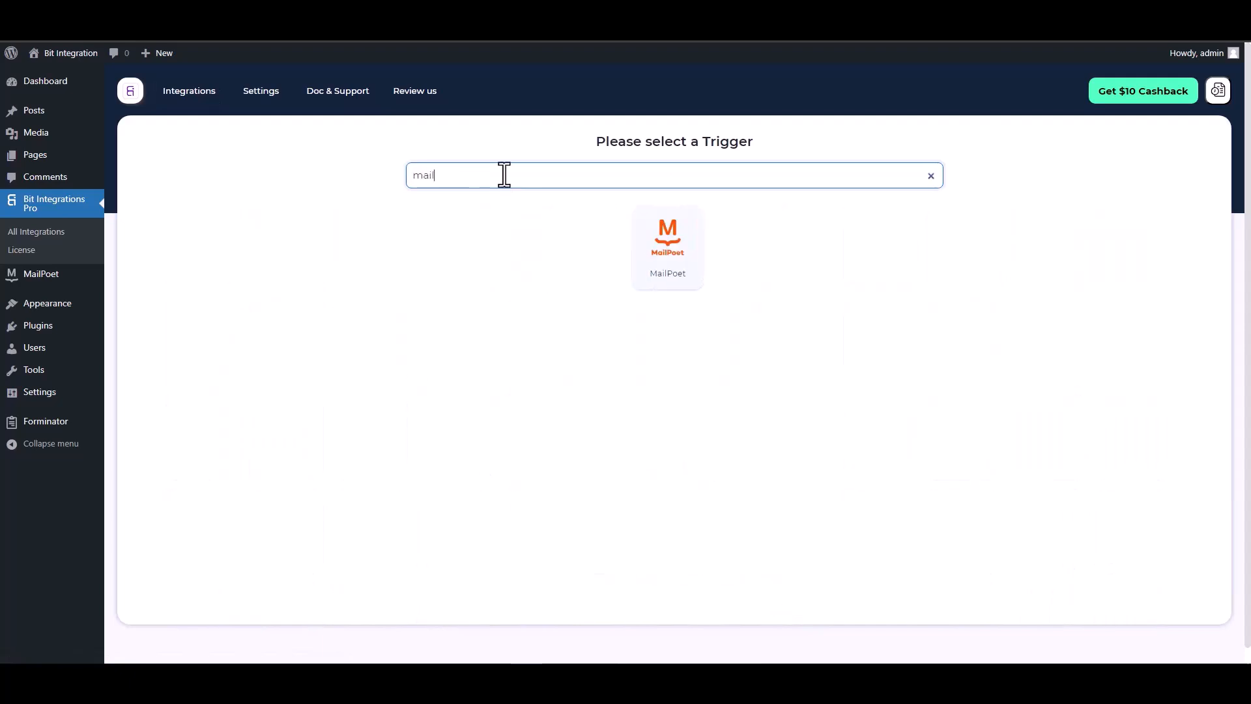
left_click(648, 251)
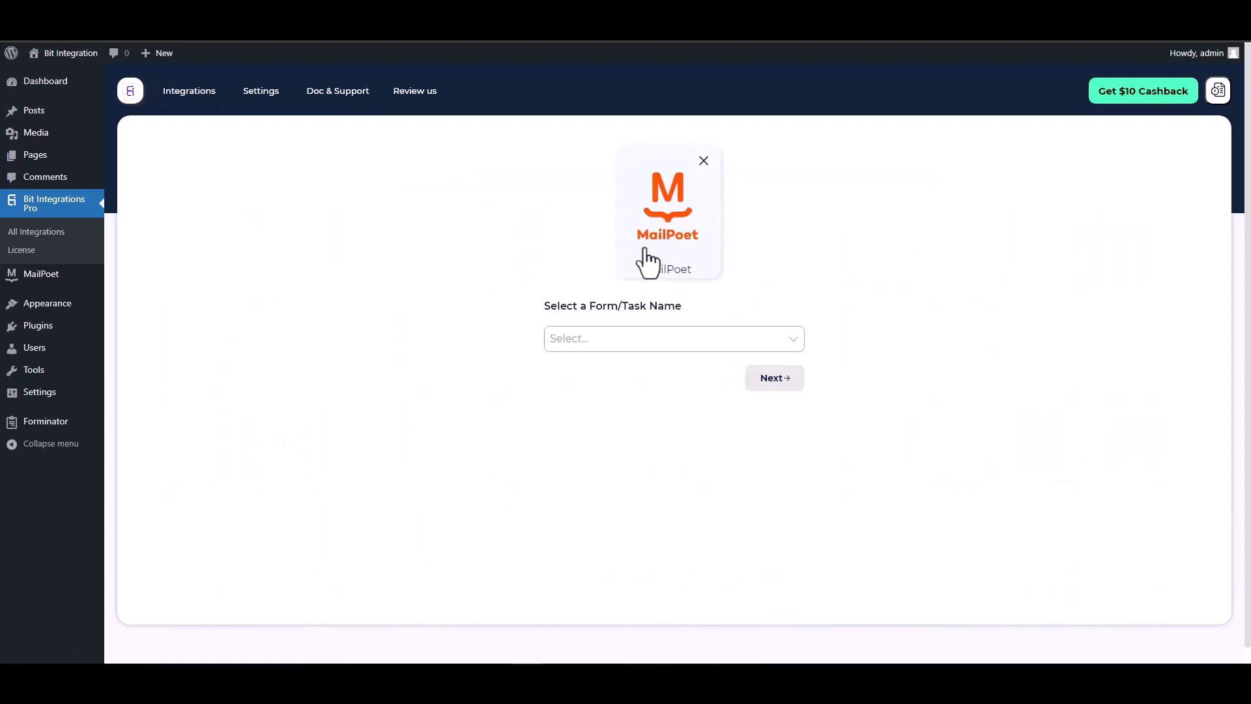
left_click(607, 338)
left_click(591, 363)
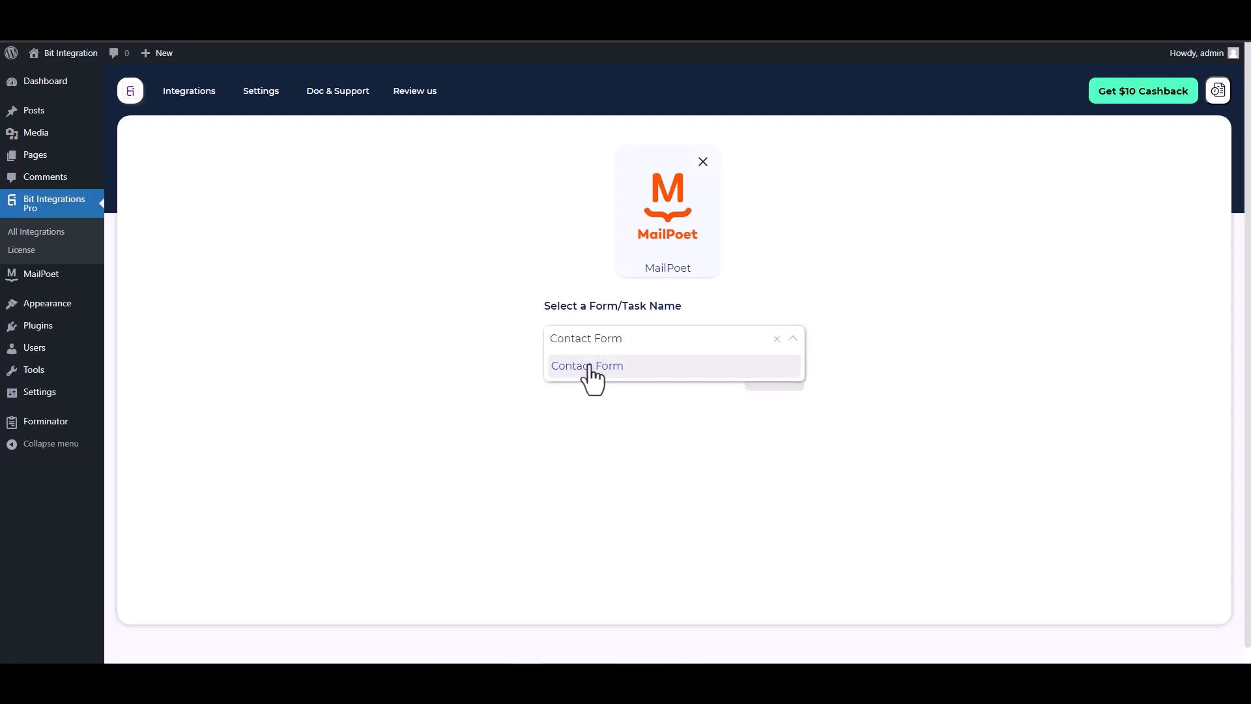
left_click(774, 381)
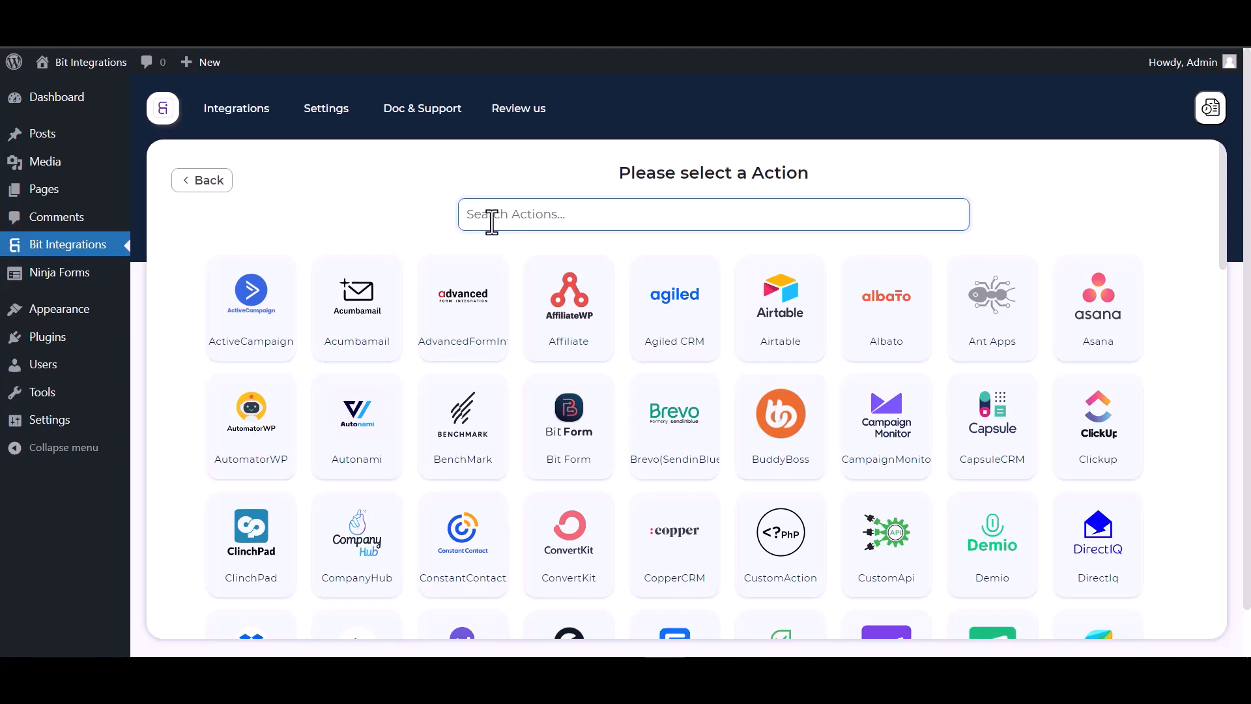
type("perf")
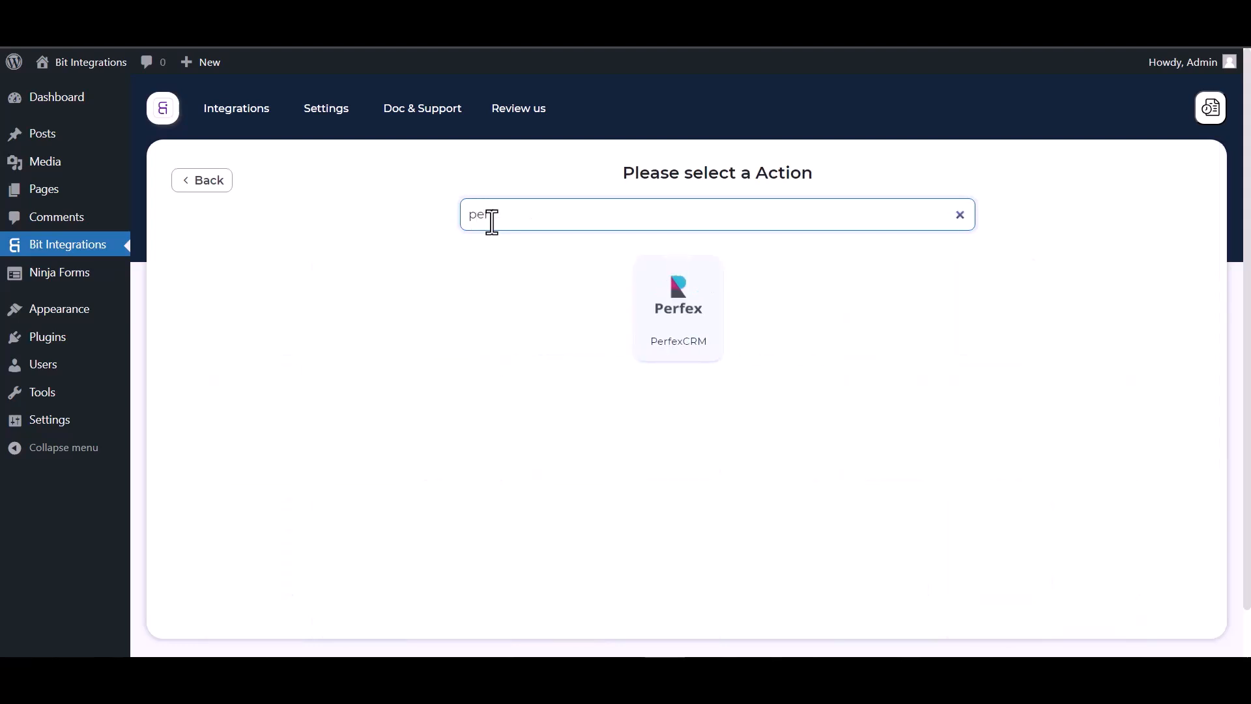
left_click(684, 350)
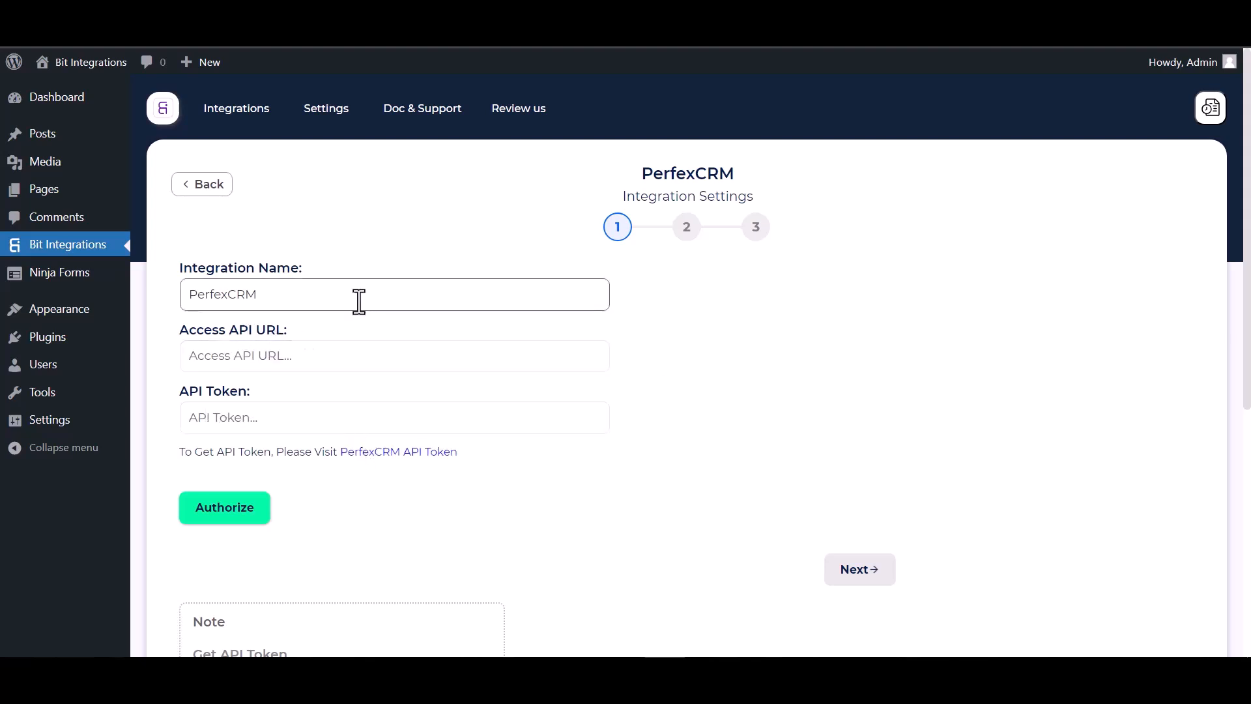
Copy the API URL from the API CRM Manager in Perfex CRM into the integration's Access API URL field.
left_click(101, 27)
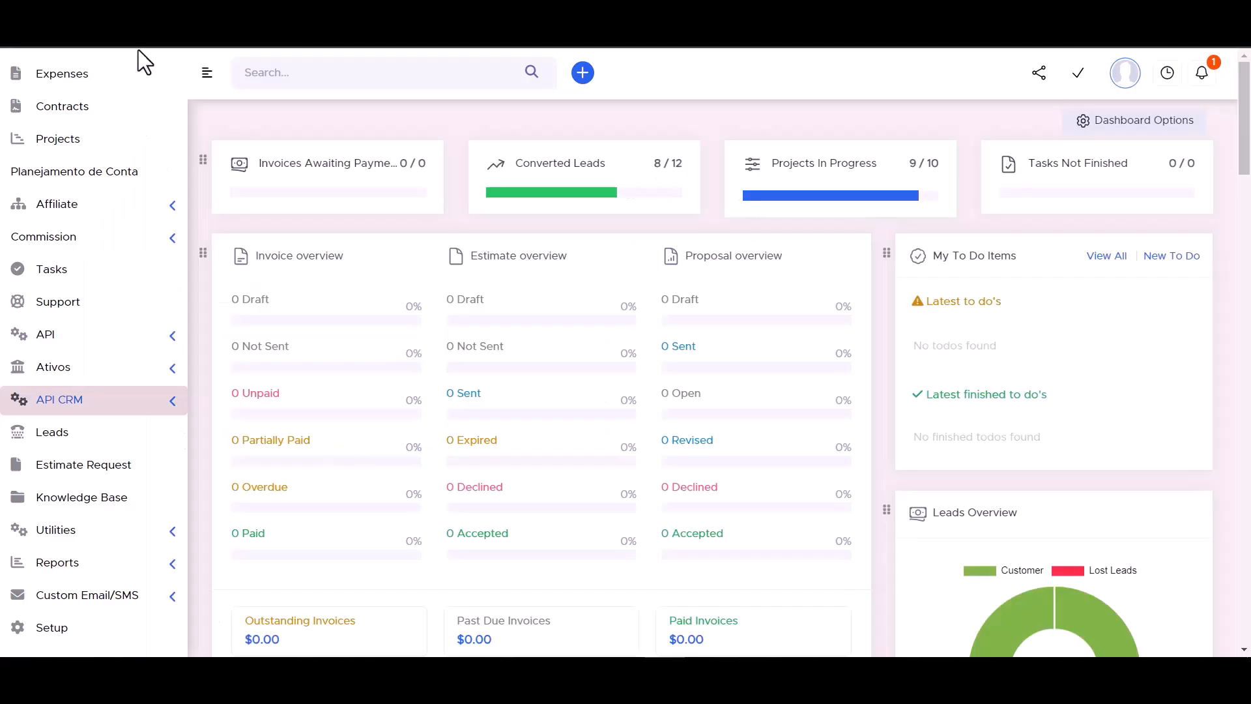
left_click(172, 408)
left_click(99, 436)
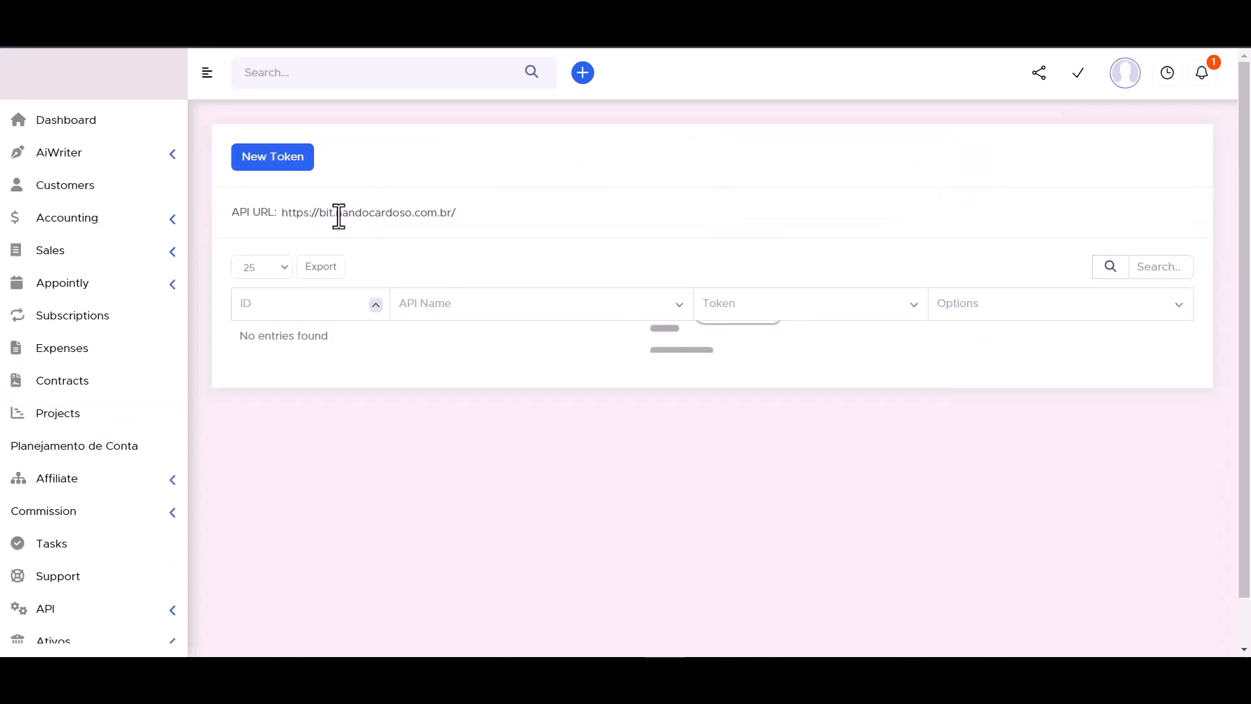
double_click(339, 215)
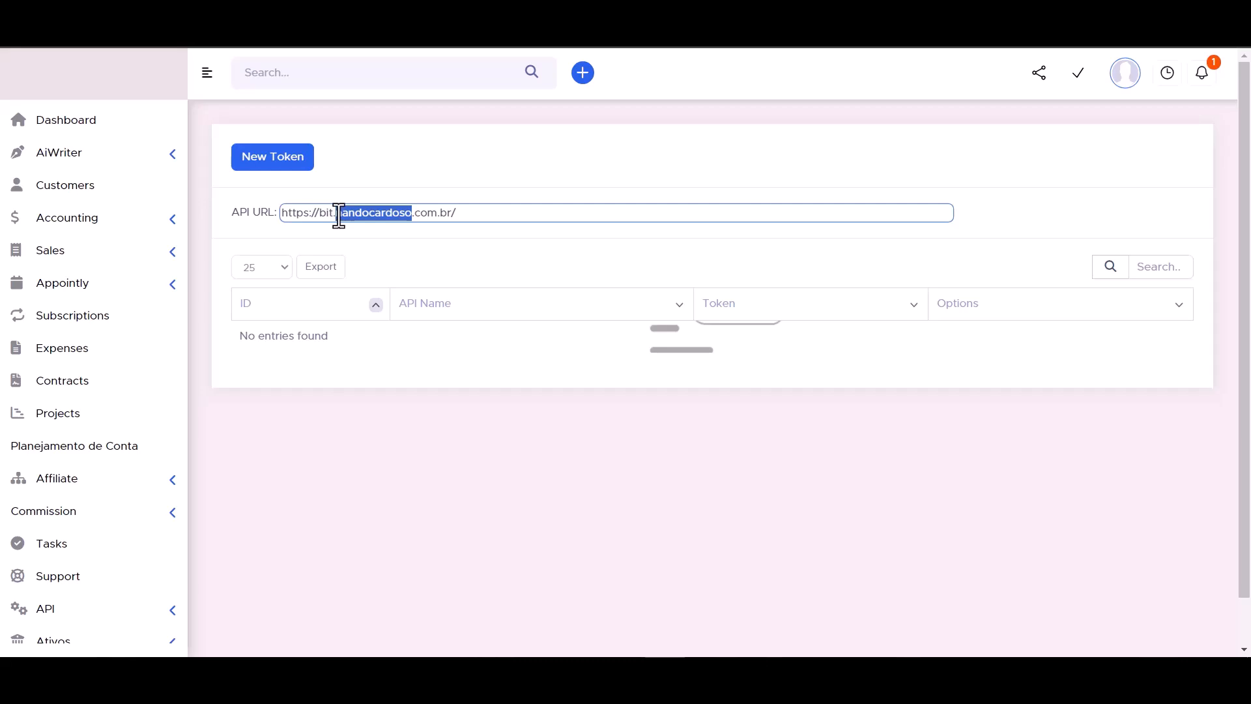
left_click(338, 215)
key("ctrl+c")
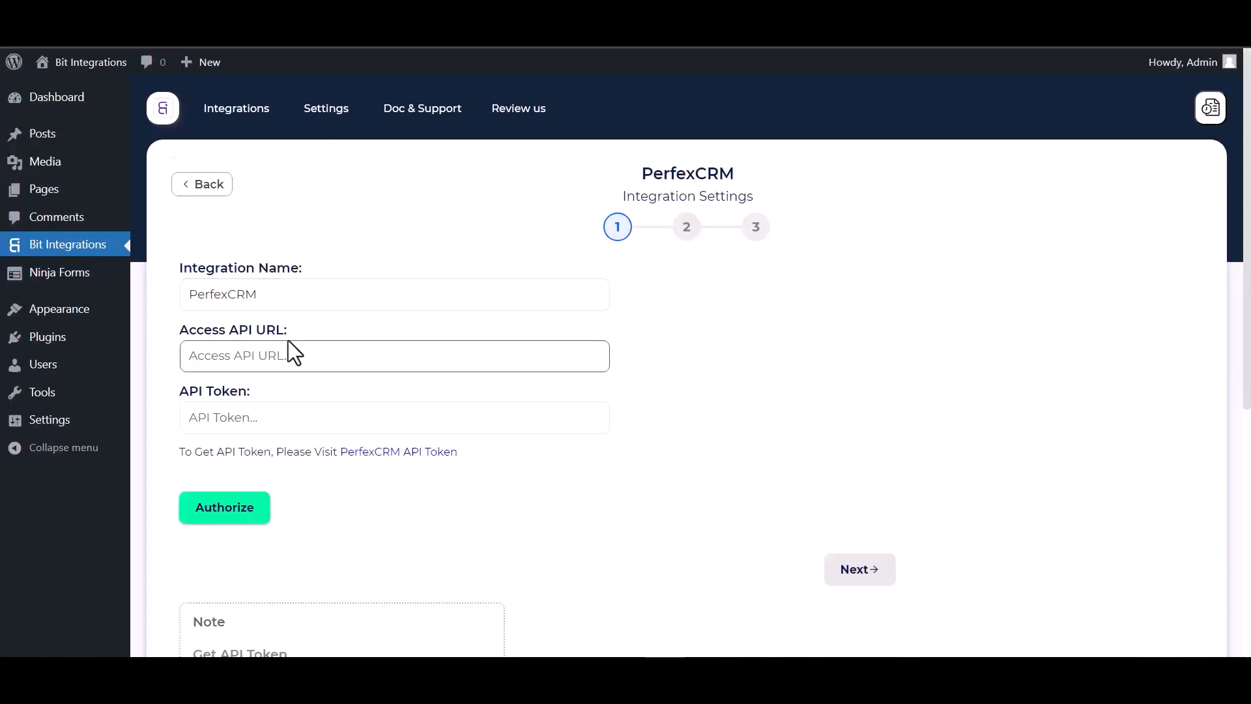
left_click(265, 359)
key("ctrl+v")
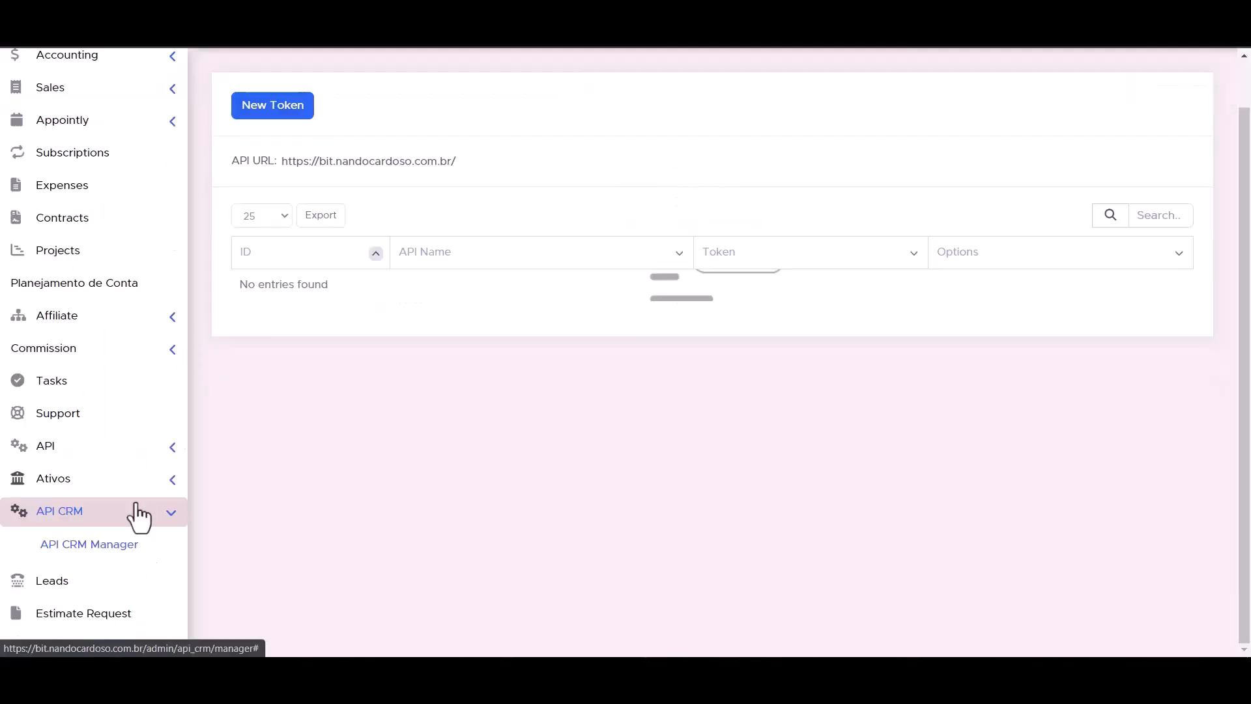
Switch to Perfex CRM and start a new token in API Management.
left_click(174, 451)
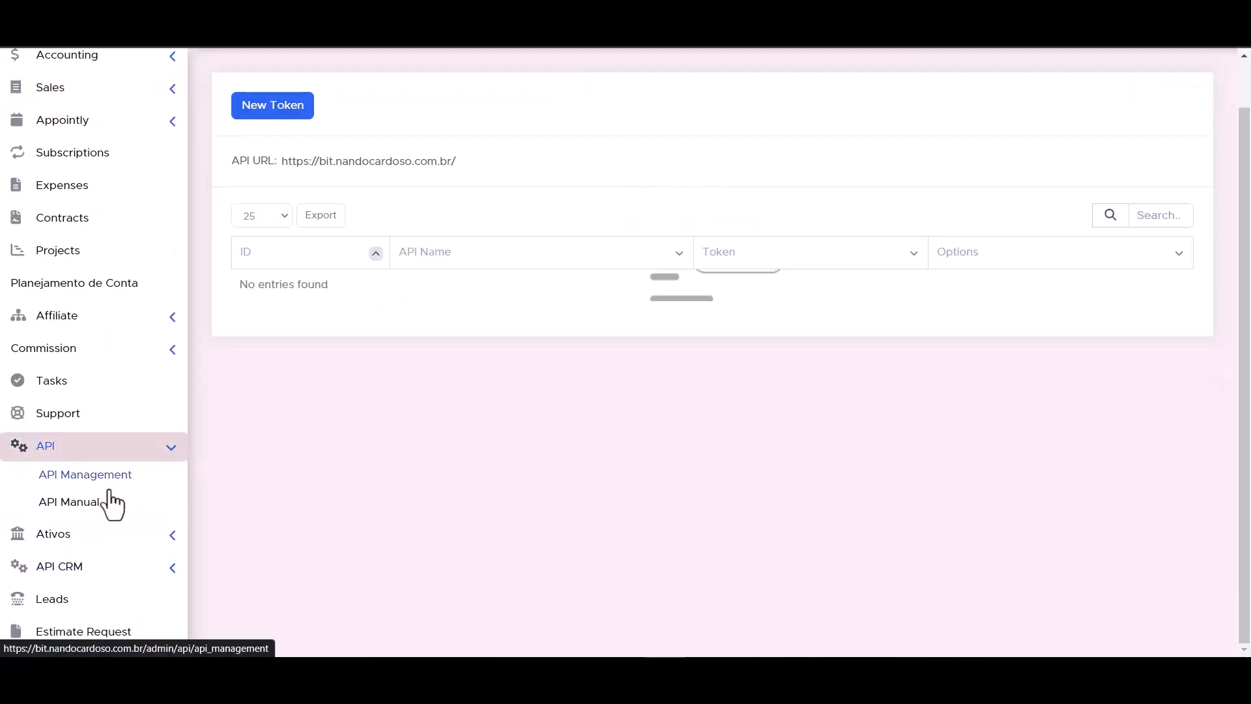
left_click(101, 485)
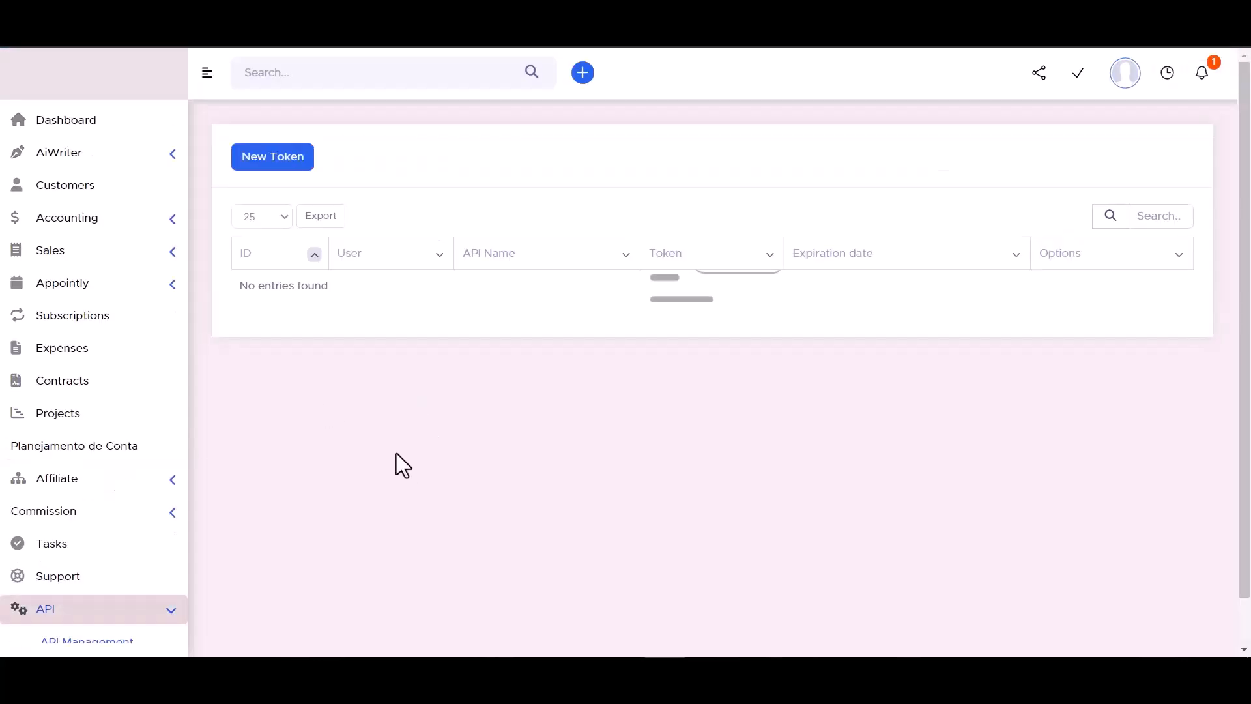
left_click(271, 159)
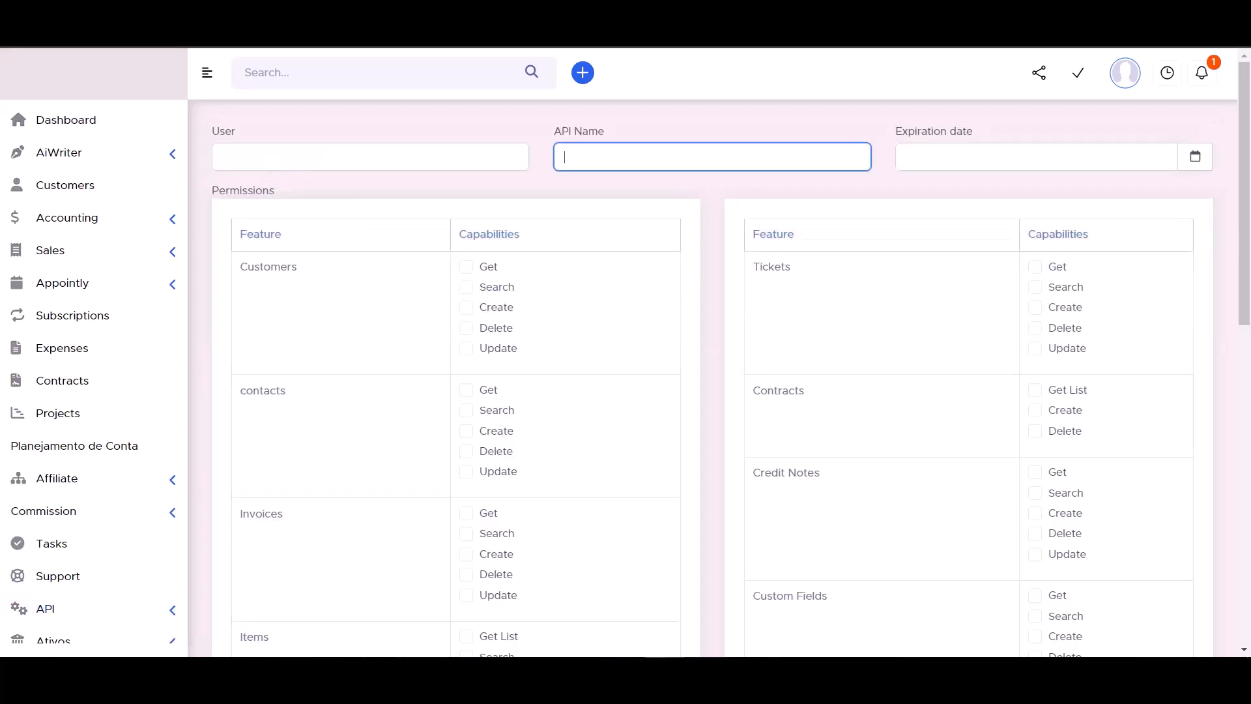
left_click(557, 355)
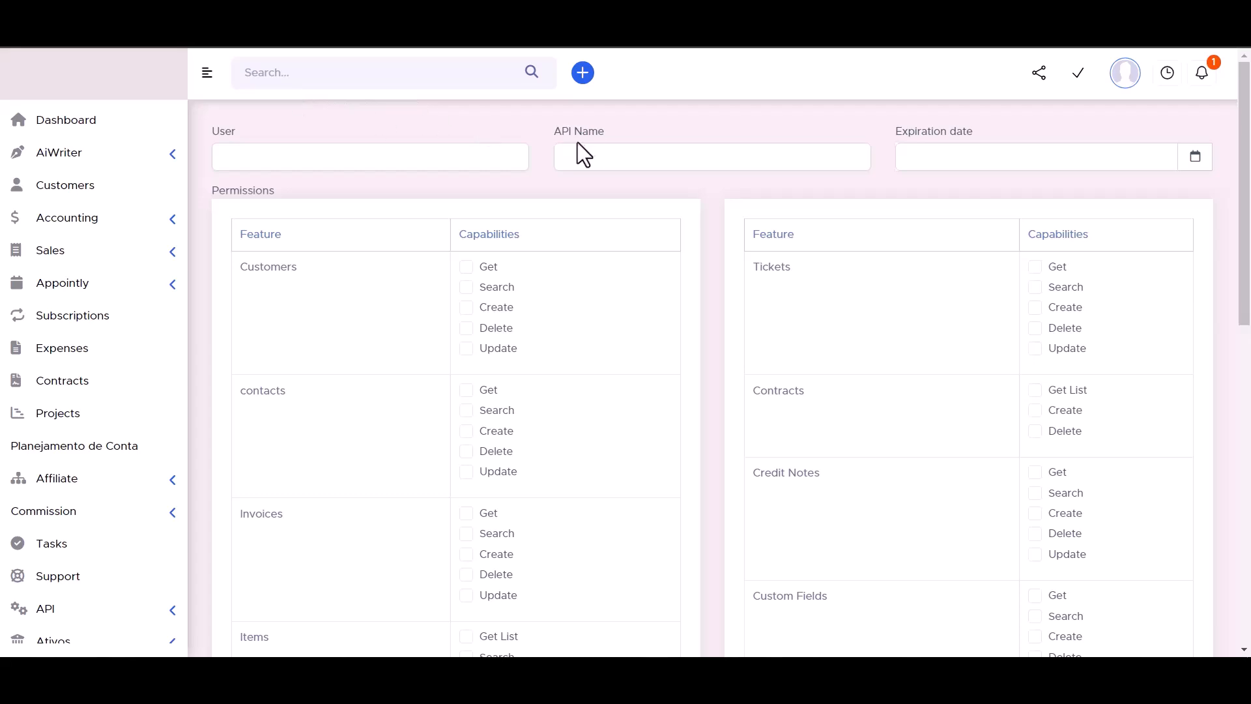
left_click(596, 157)
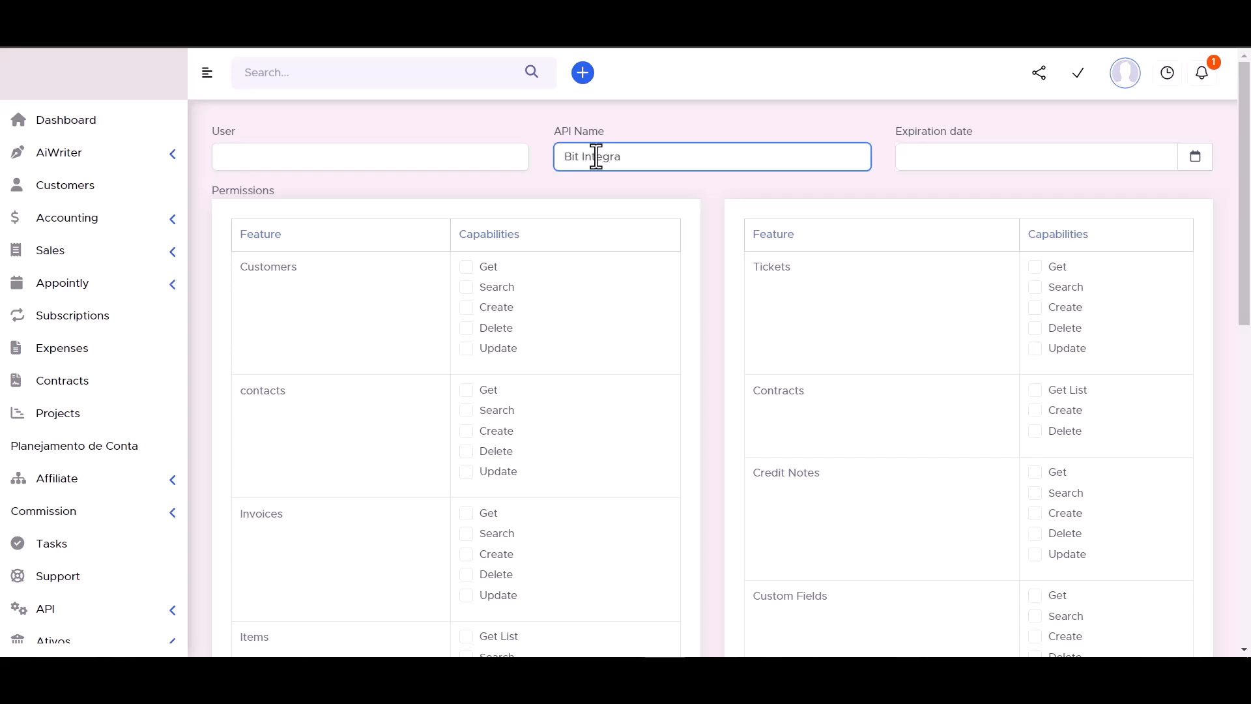
type("Bit Integrations")
left_click(1194, 158)
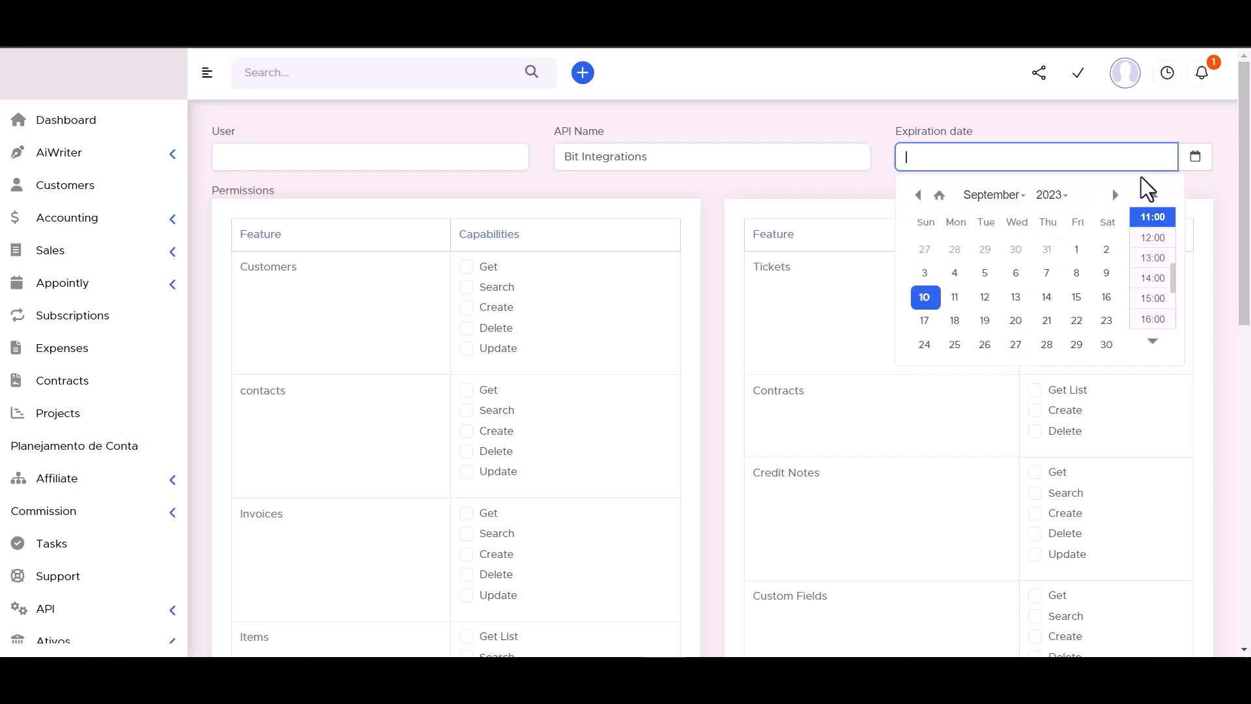
left_click(1107, 344)
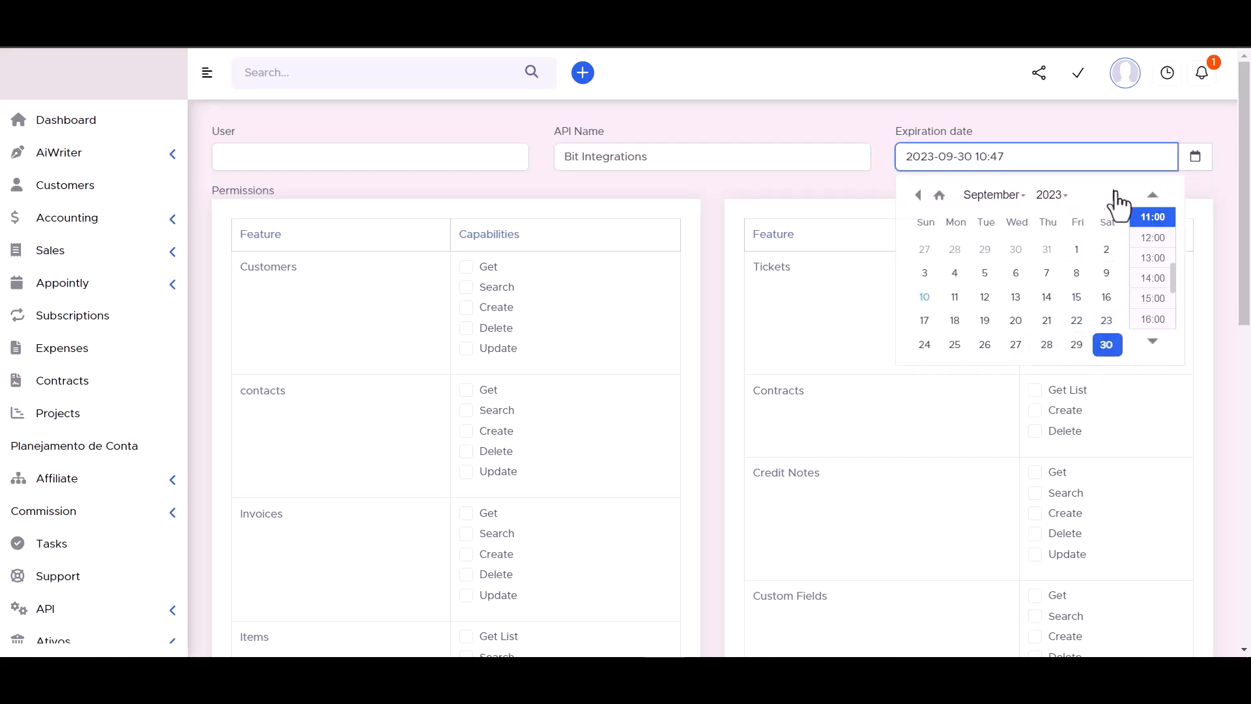
Try to change the expiration year to 2045.
left_click(1053, 199)
scroll(1053, 260, "down", 5)
left_click(1053, 237)
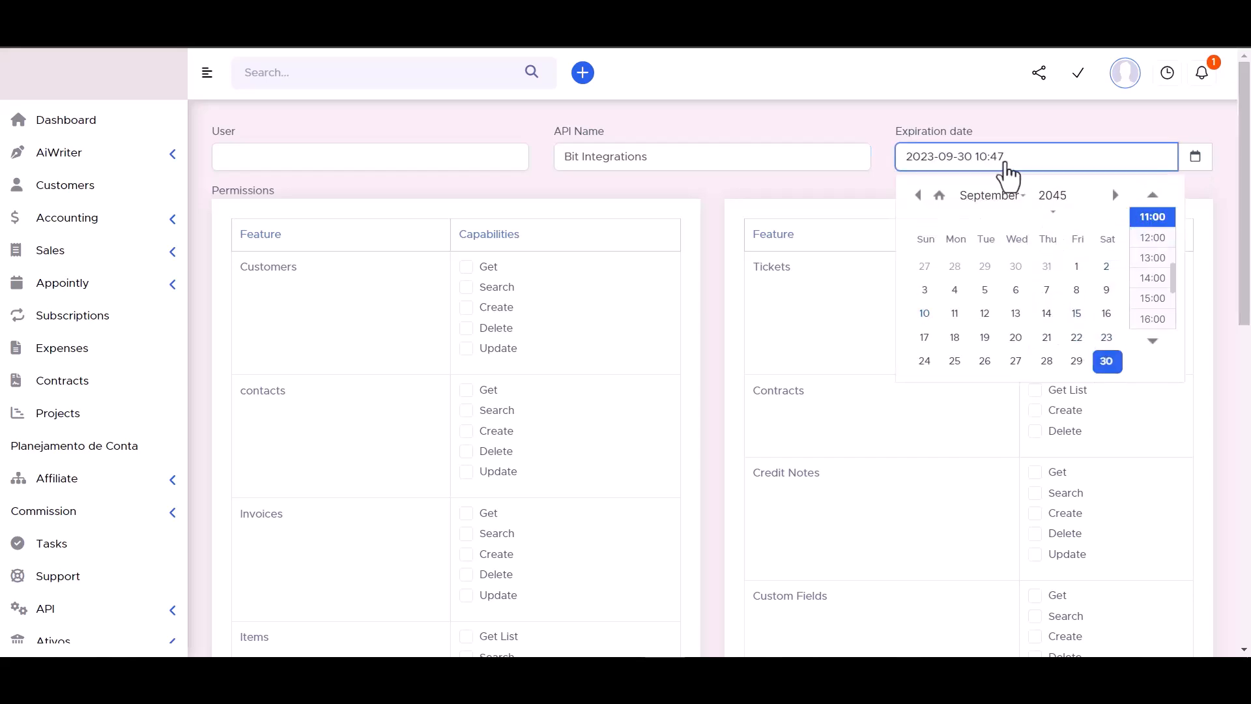
left_click(867, 124)
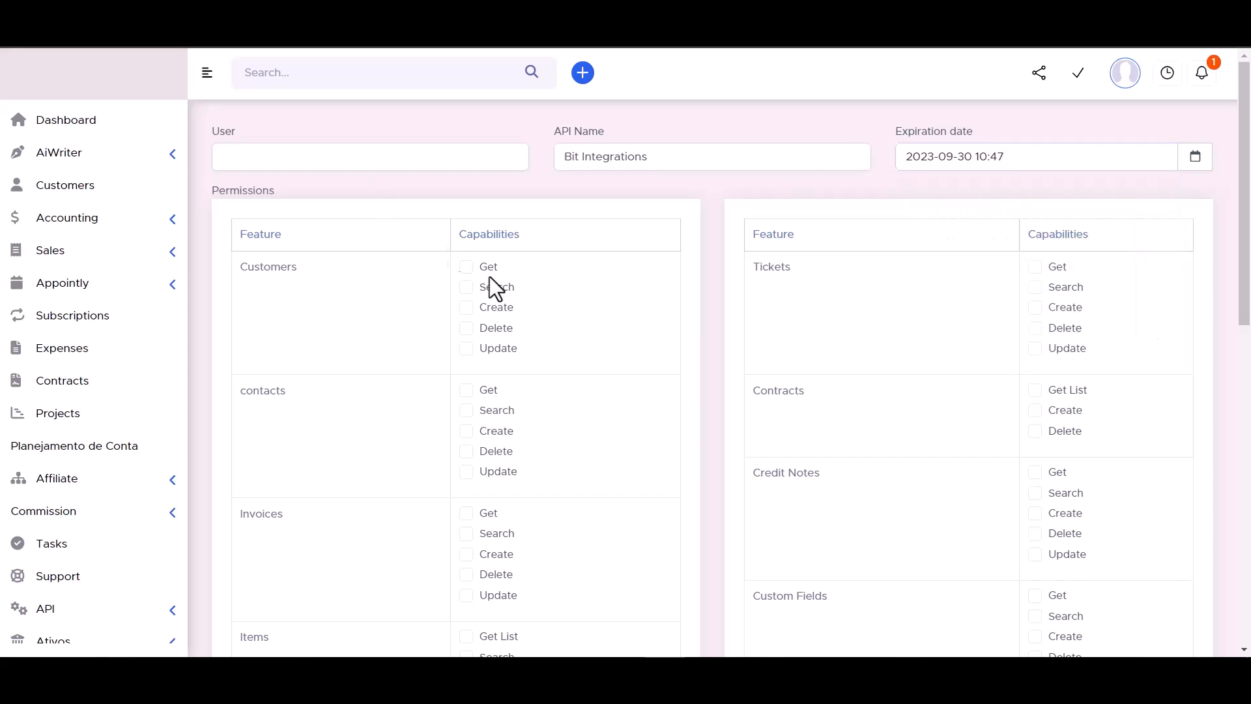
Grant the token every capability for Customers and Contracts.
left_click(466, 288)
left_click(466, 308)
left_click(466, 327)
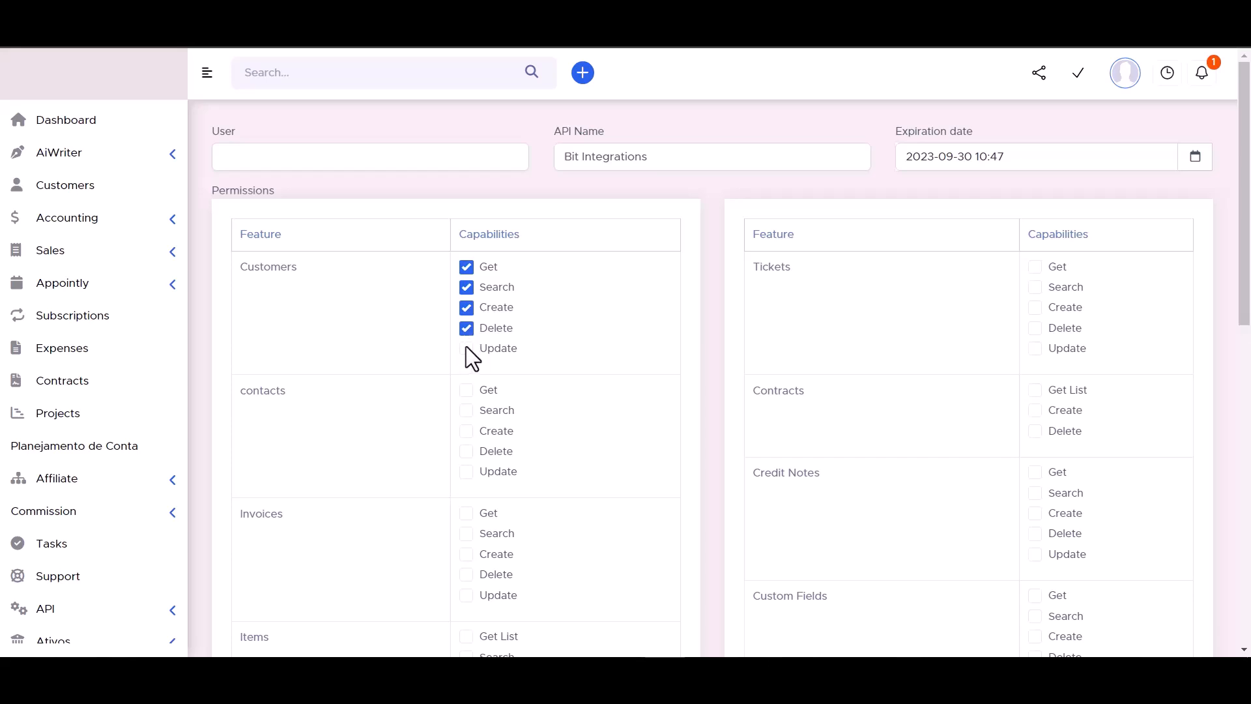
left_click(1035, 389)
left_click(1035, 410)
left_click(1034, 432)
Grant the Get, Search, Create, Delete and Update capabilities for Tickets.
left_click(1035, 349)
left_click(1035, 328)
left_click(1035, 307)
left_click(1035, 287)
left_click(1035, 267)
Grant the token every capability for contacts, Invoices and Credit Notes.
left_click(467, 390)
left_click(467, 411)
left_click(466, 431)
left_click(466, 451)
left_click(467, 471)
scroll(552, 370, "down", 3)
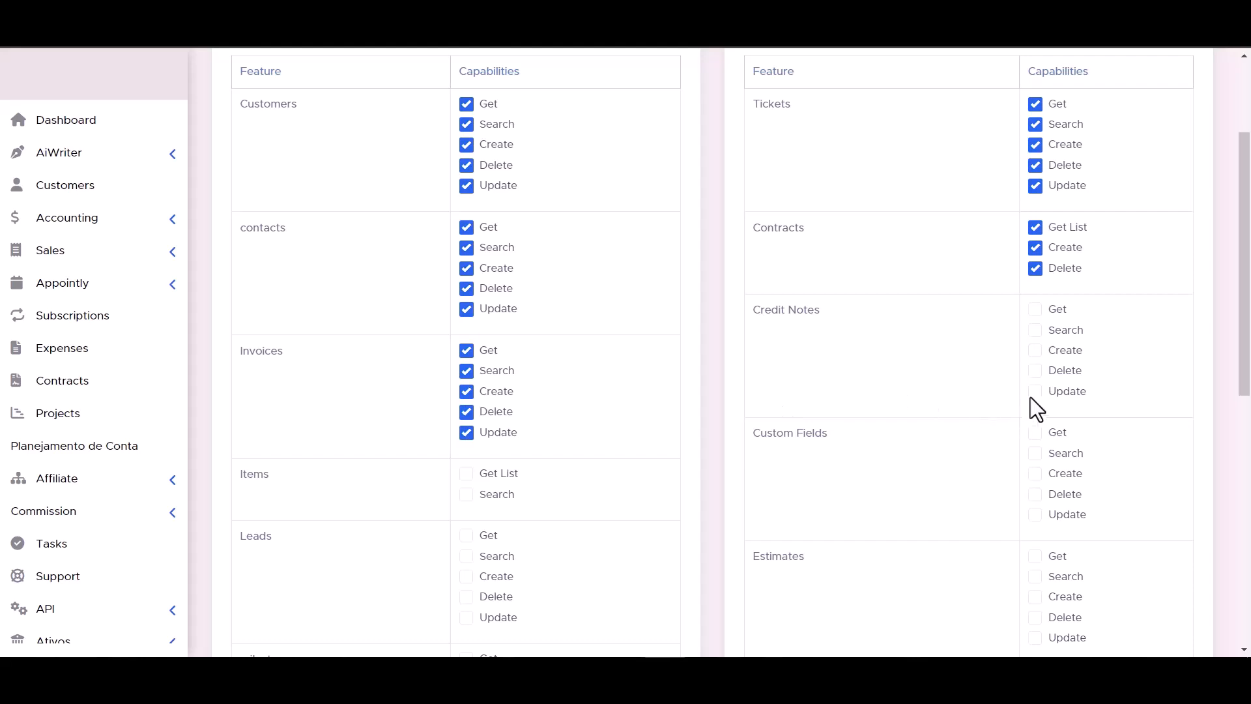
scroll(1004, 335, "down", 3)
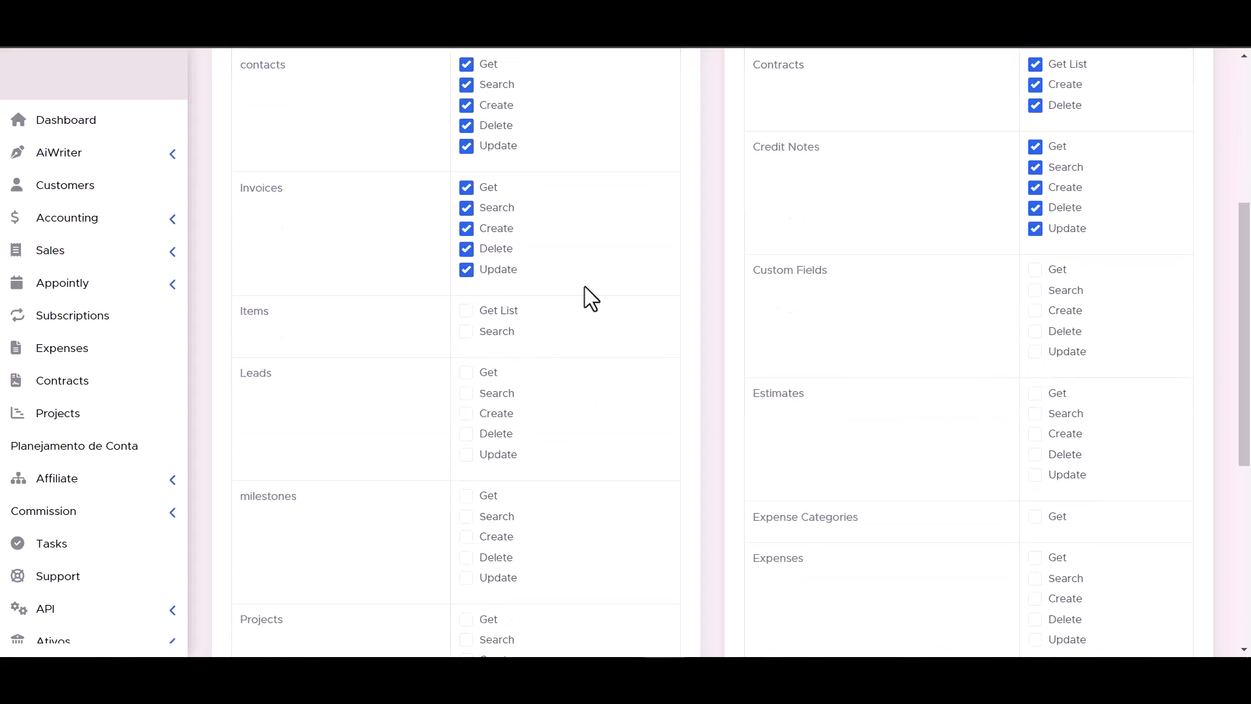
Grant Get List and Search for Items, and all five capabilities for Custom Fields.
left_click(467, 331)
left_click(467, 310)
left_click(1035, 351)
left_click(1035, 331)
left_click(1035, 311)
left_click(1035, 290)
left_click(1035, 270)
Grant the Get, Search, Create, Delete and Update capabilities for Leads and Estimates.
left_click(467, 372)
left_click(466, 392)
left_click(466, 413)
left_click(467, 433)
left_click(466, 454)
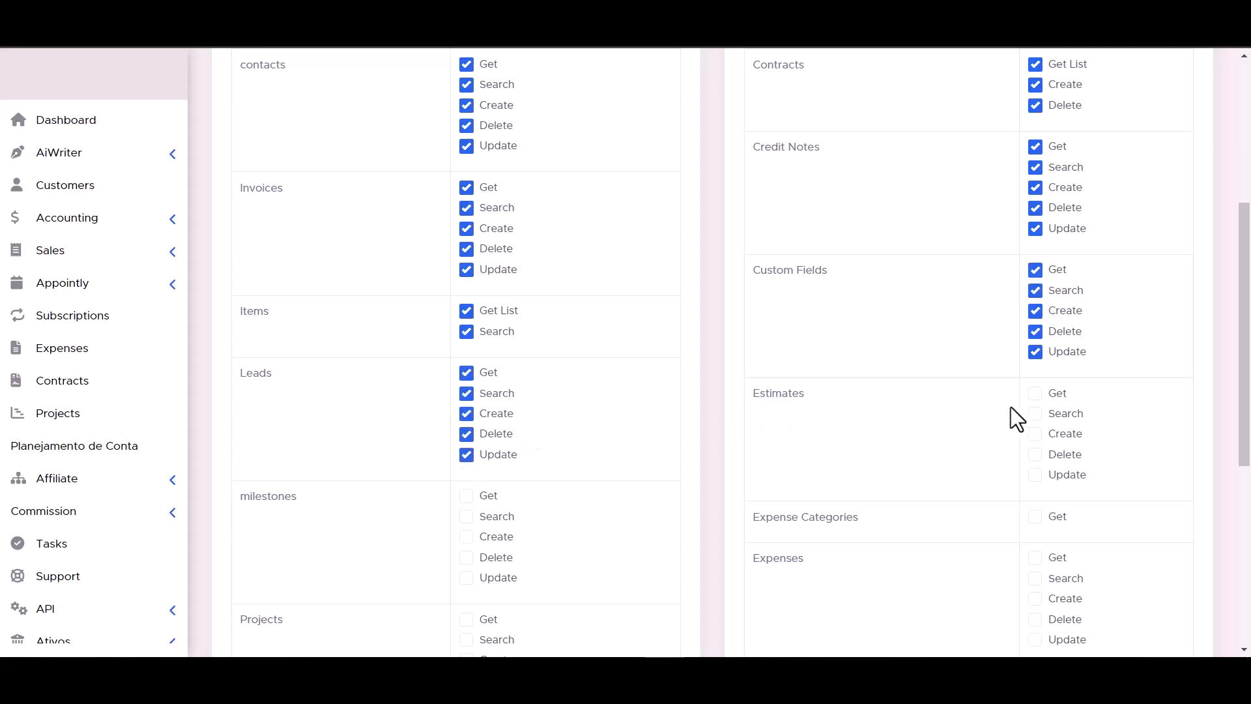
left_click(1035, 413)
left_click(1035, 434)
left_click(1035, 454)
Grant all capabilities for milestones and the Get capability for Expense Categories.
scroll(1035, 479, "down", 1)
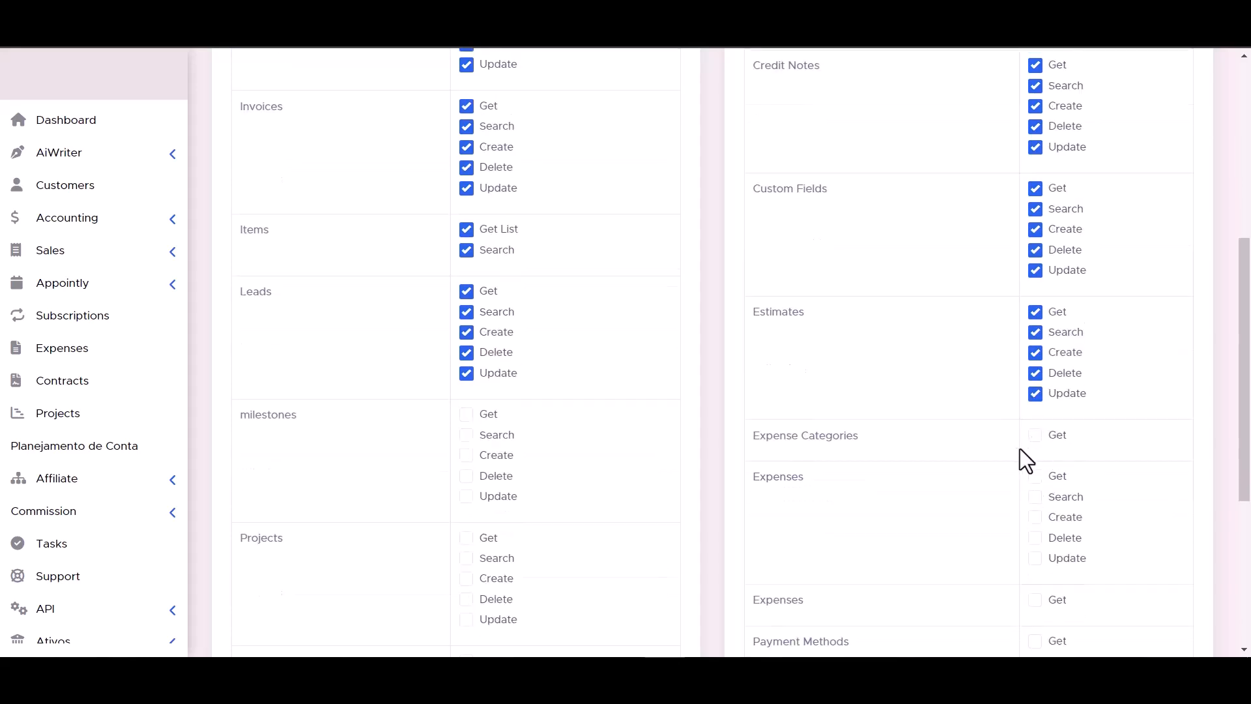
scroll(471, 430, "down", 4)
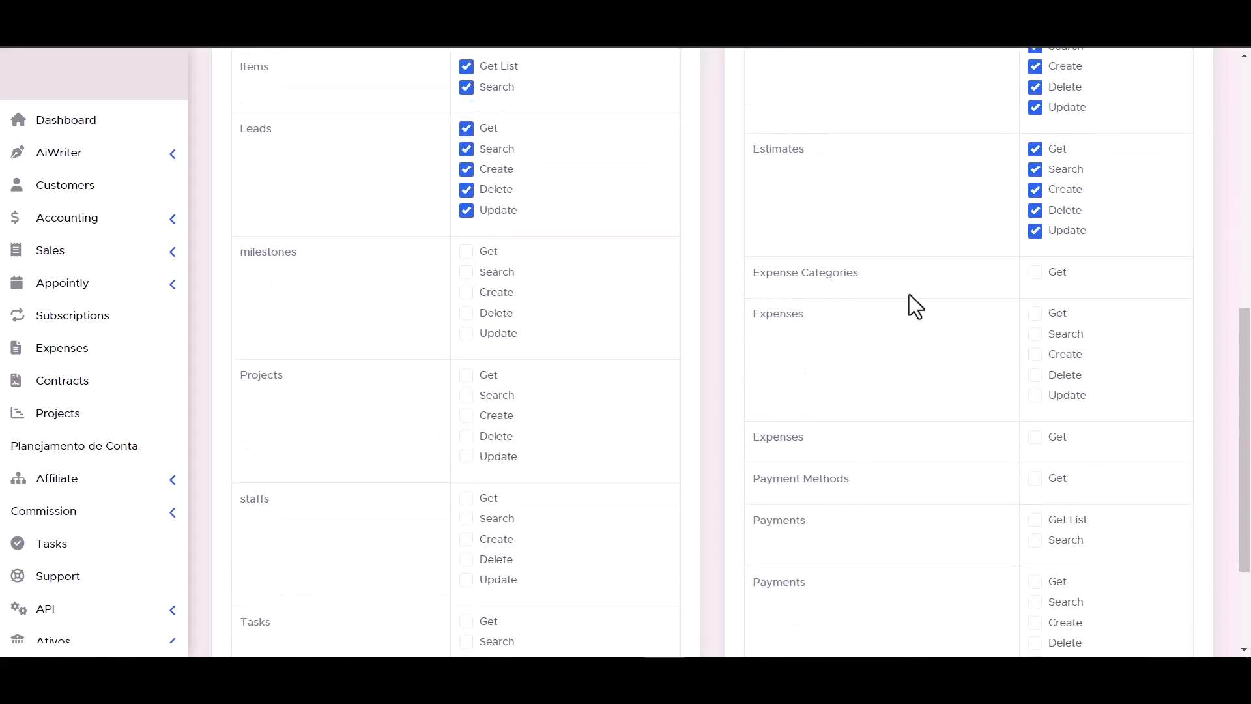
scroll(566, 355, "up", 1)
left_click(466, 147)
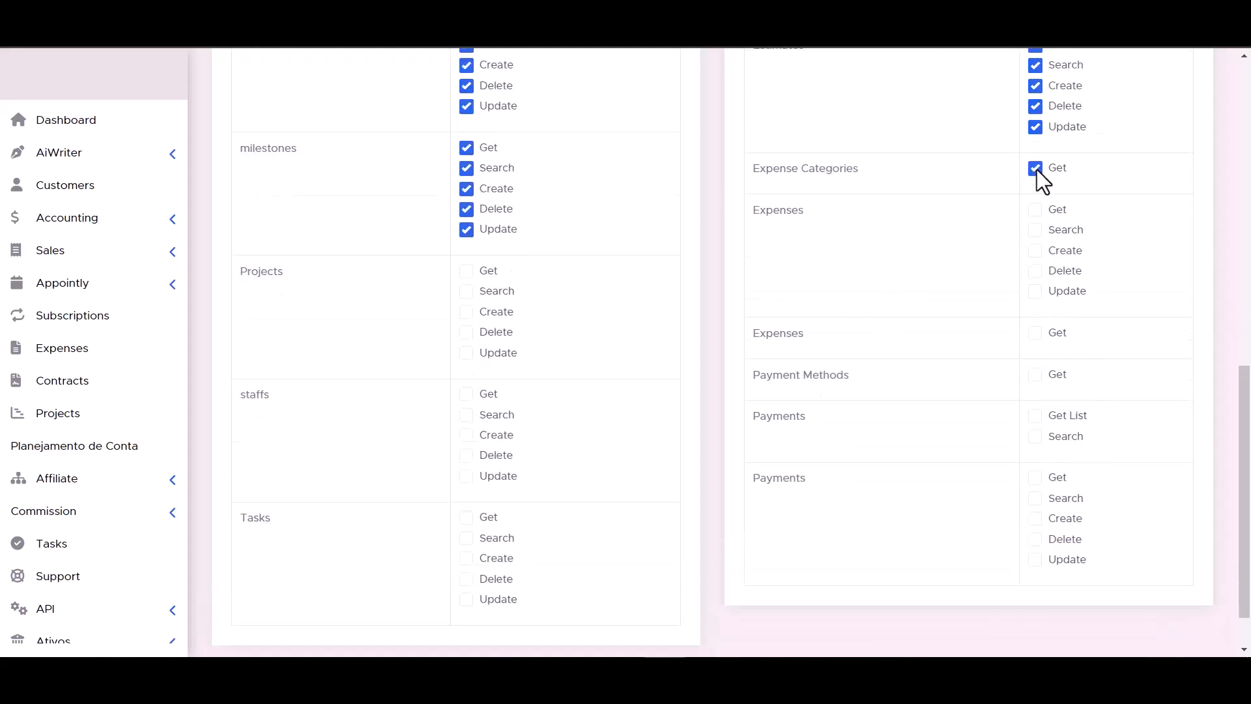
Grant the Get, Search, Create, Delete and Update capabilities for Projects and the first Expenses feature.
left_click(466, 312)
left_click(466, 332)
left_click(467, 352)
left_click(1034, 270)
left_click(1034, 230)
left_click(1035, 209)
Grant all capabilities for staffs, the Get-only Expenses feature, Payment Methods, and the Payments feature with Get List and Search.
left_click(466, 415)
left_click(466, 435)
left_click(466, 454)
left_click(467, 476)
left_click(1035, 333)
left_click(1035, 374)
Grant the Get, Search, Create, Delete and Update capabilities for Tasks and the last Payments feature.
scroll(767, 438, "down", 1)
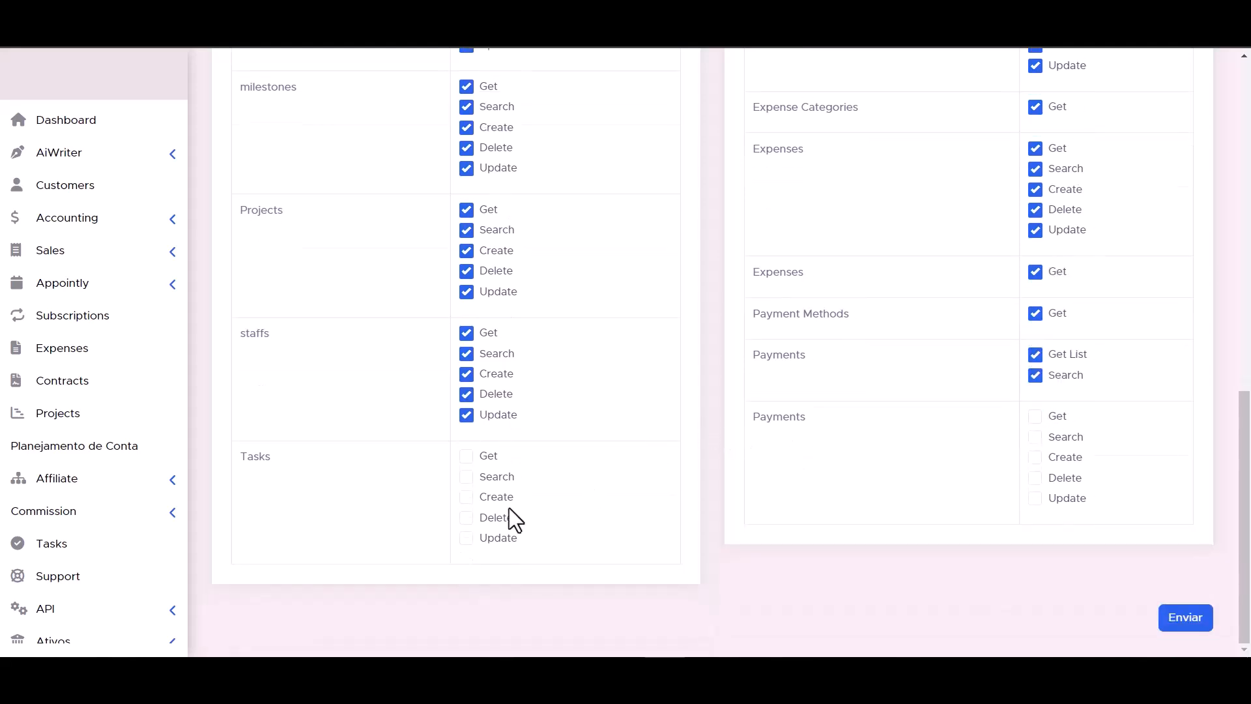
left_click(467, 496)
left_click(467, 476)
left_click(466, 455)
left_click(1035, 497)
left_click(1035, 478)
left_click(1035, 457)
left_click(1035, 437)
left_click(1034, 416)
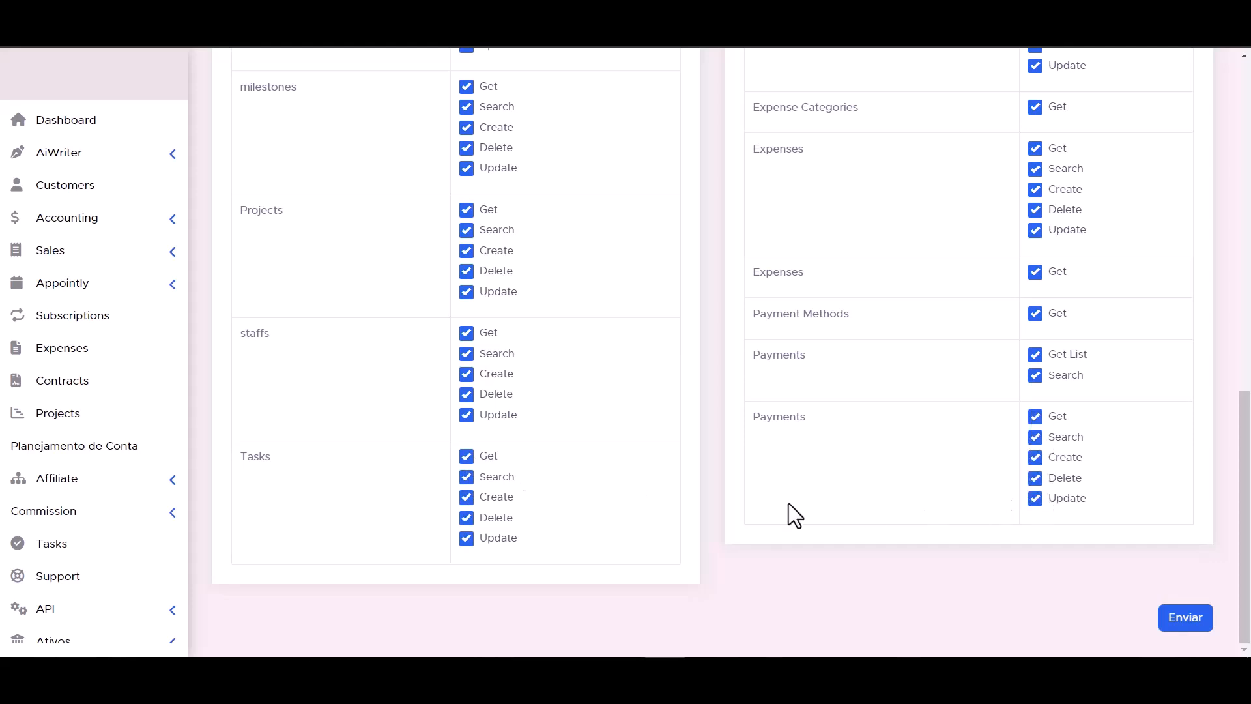
Check the granted permissions and submit the new API token form.
scroll(870, 493, "up", 1)
scroll(781, 506, "down", 1)
left_click(1195, 619)
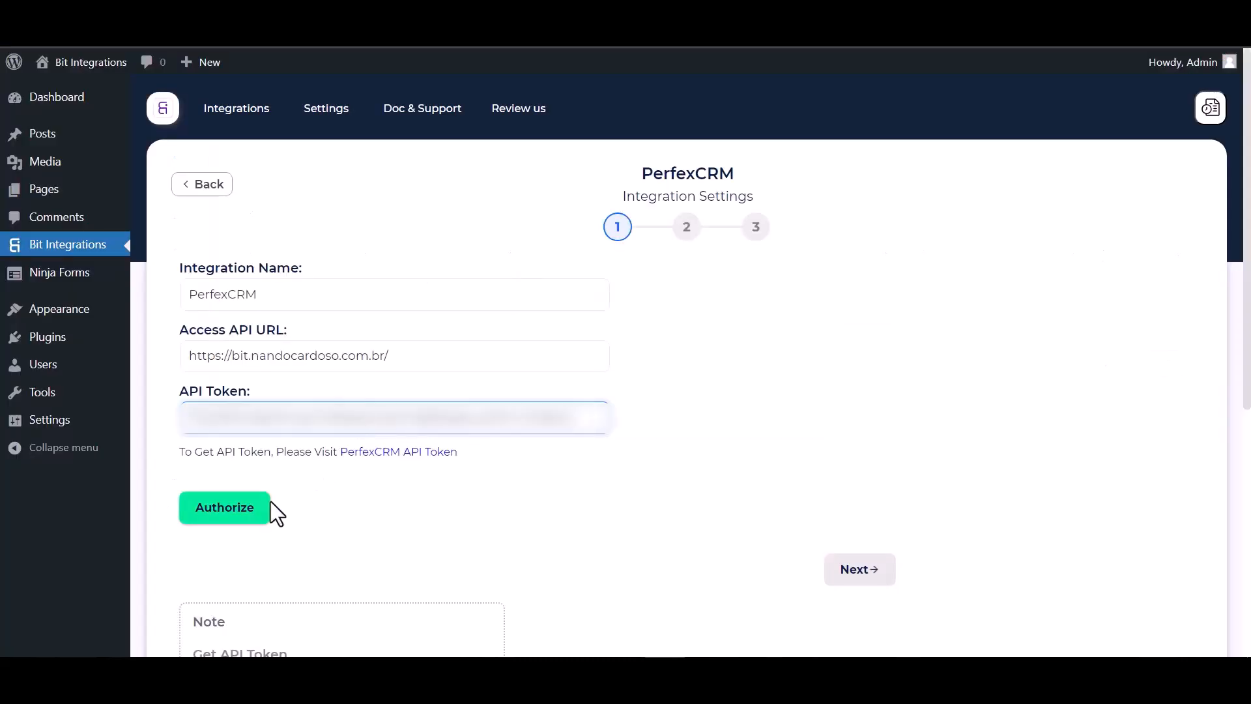
Authorize the PerfexCRM connection in Bit Integrations with the copied API token and continue to the action settings.
left_click(227, 512)
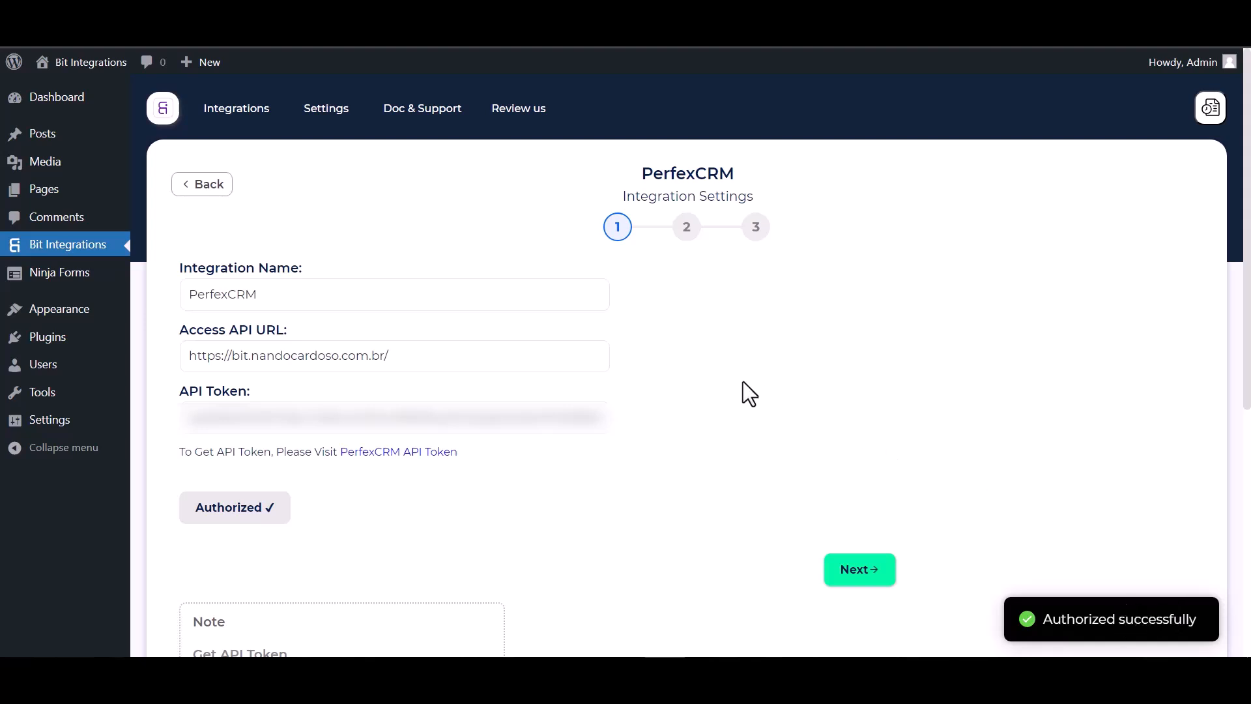
scroll(743, 381, "down", 2)
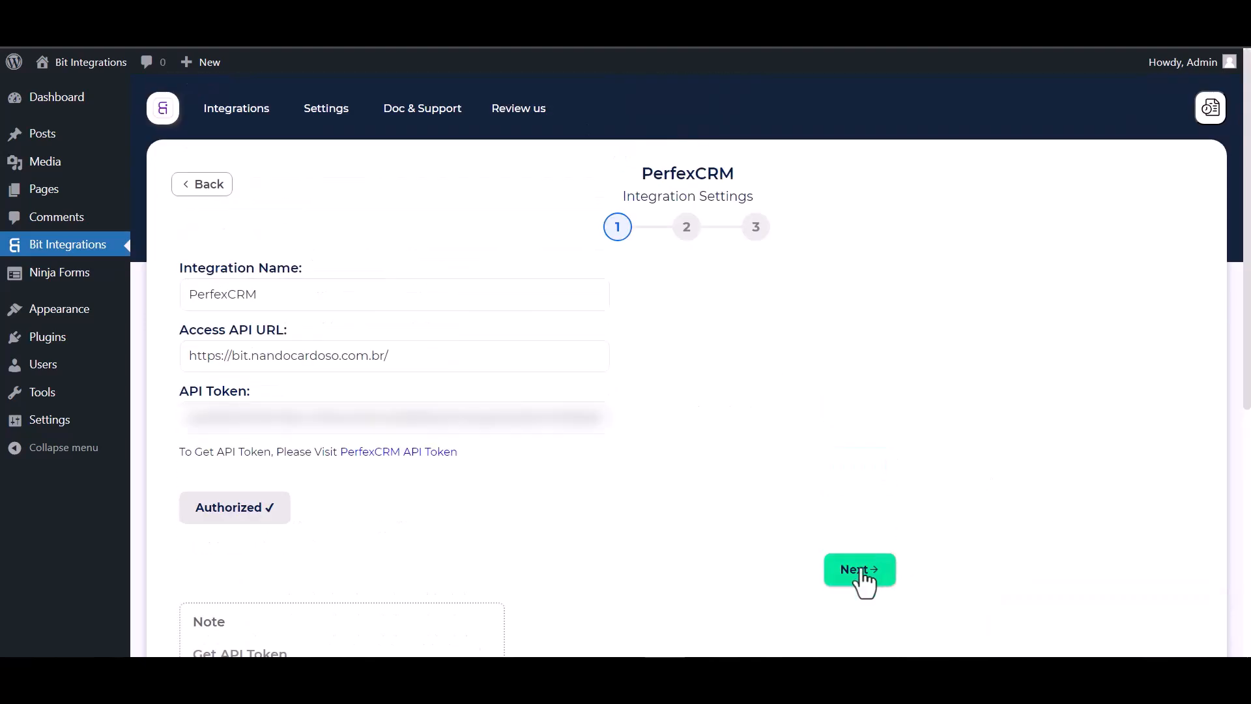
left_click(860, 571)
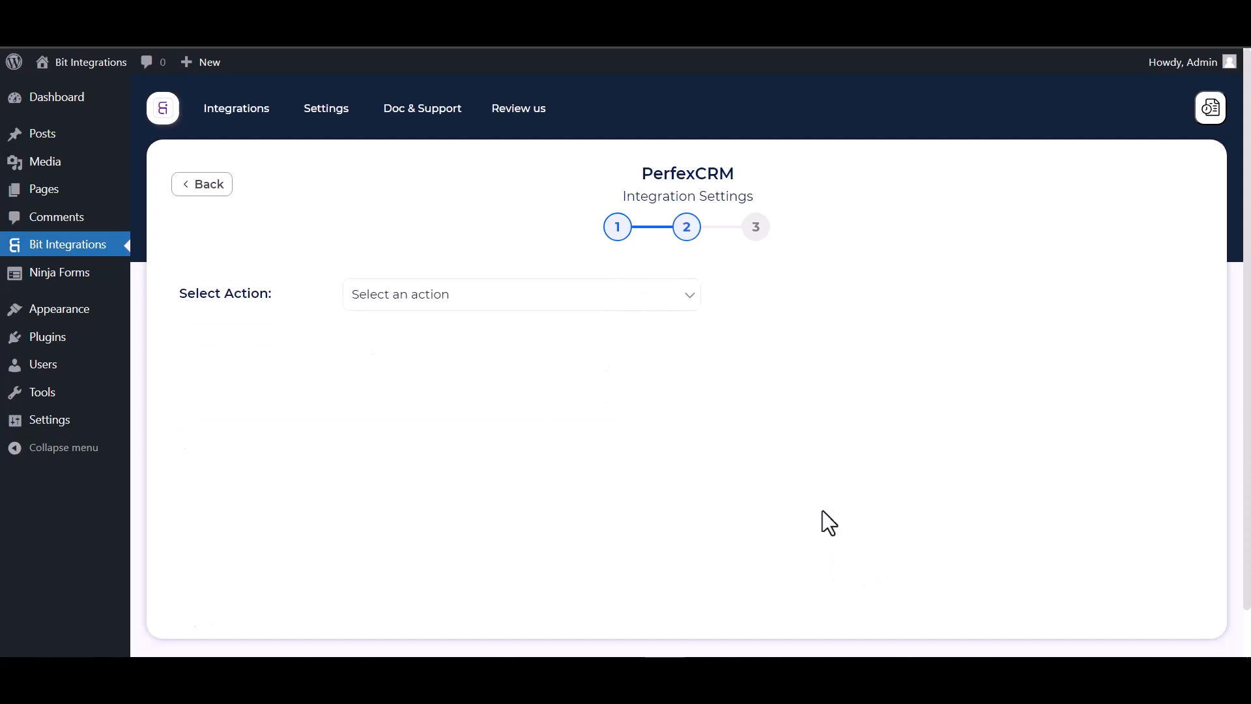
Choose Create Contact as the PerfexCRM action.
left_click(494, 305)
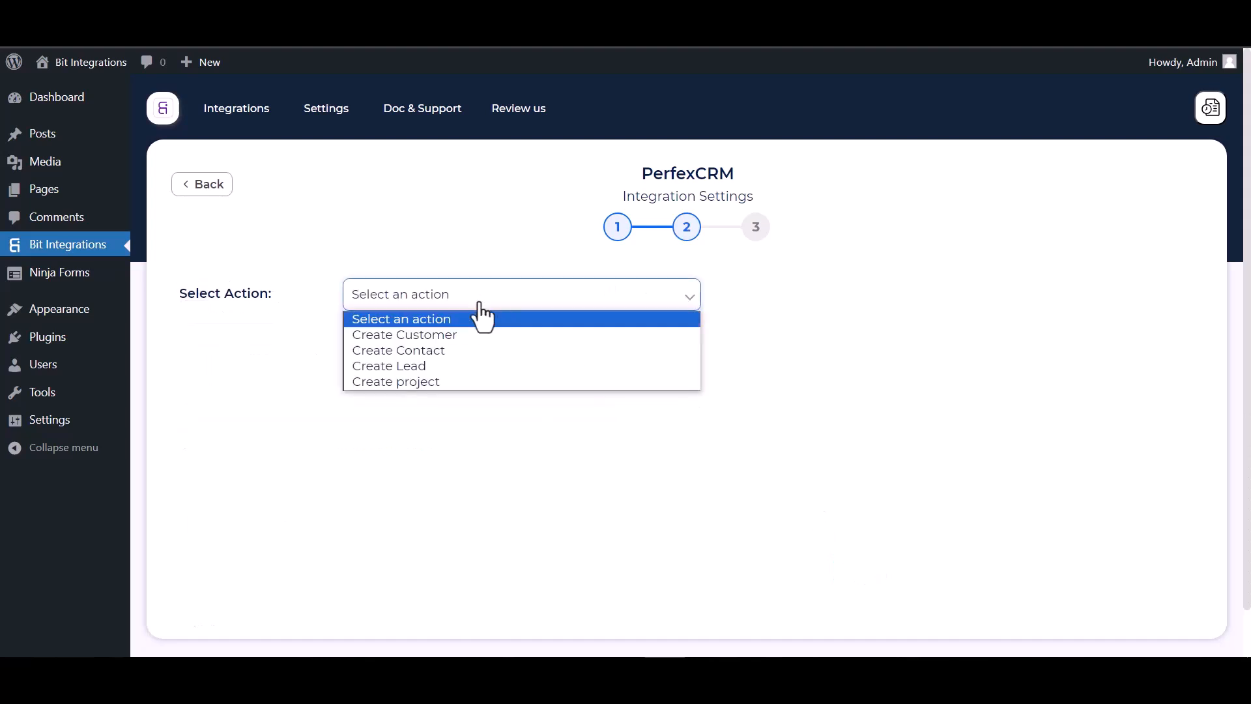
left_click(429, 356)
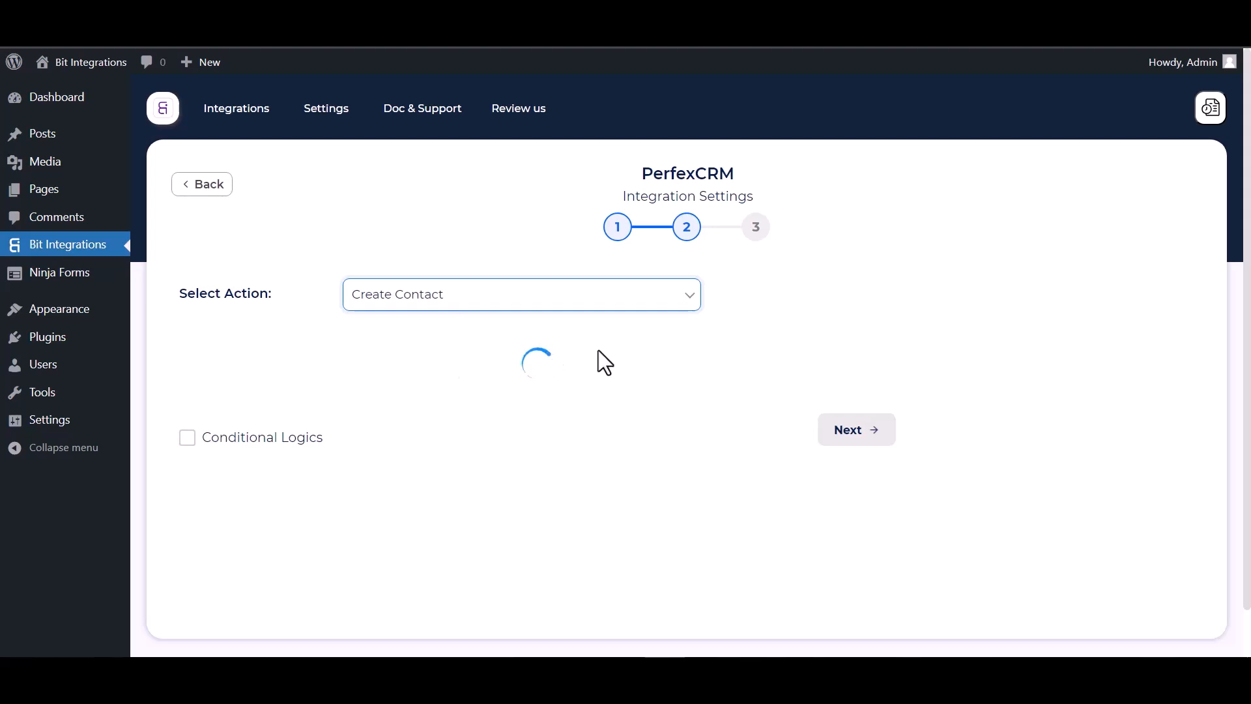
scroll(599, 351, "down", 1)
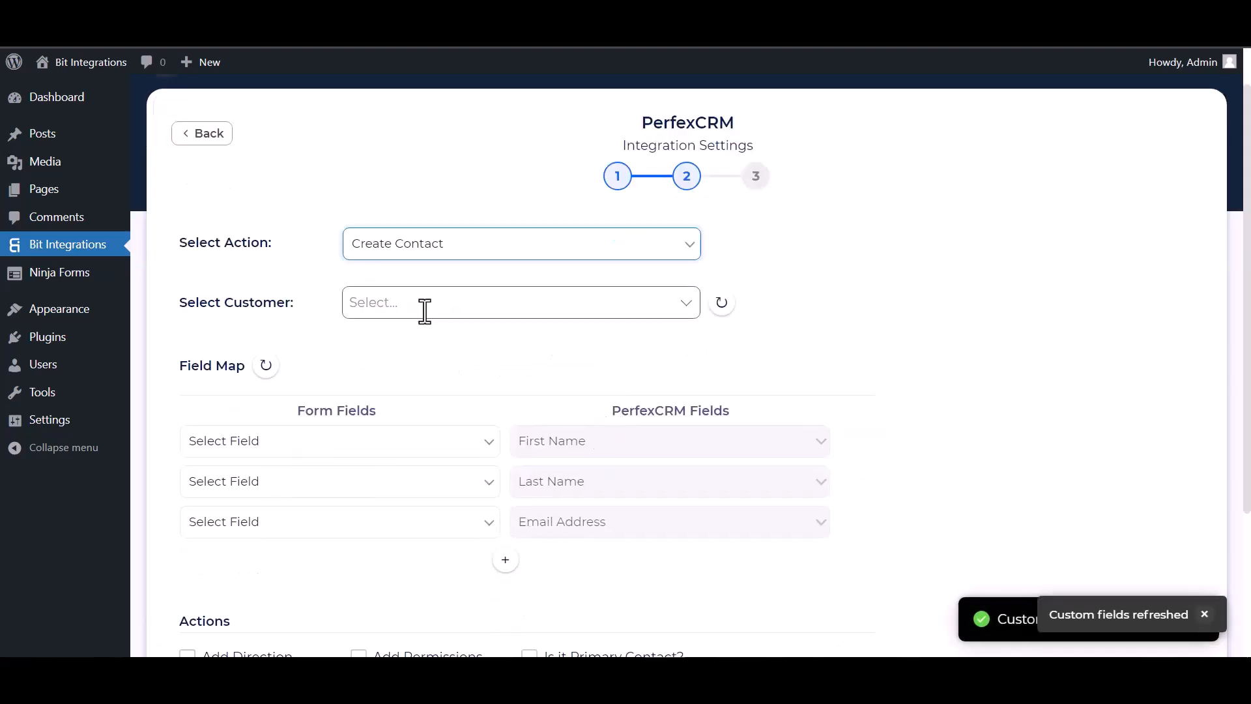
Select the Bit Integrations customer and map the form's First Name, Last Name and Email to First Name, Last Name and Email Address.
left_click(423, 307)
left_click(403, 340)
scroll(489, 316, "down", 4)
left_click(358, 239)
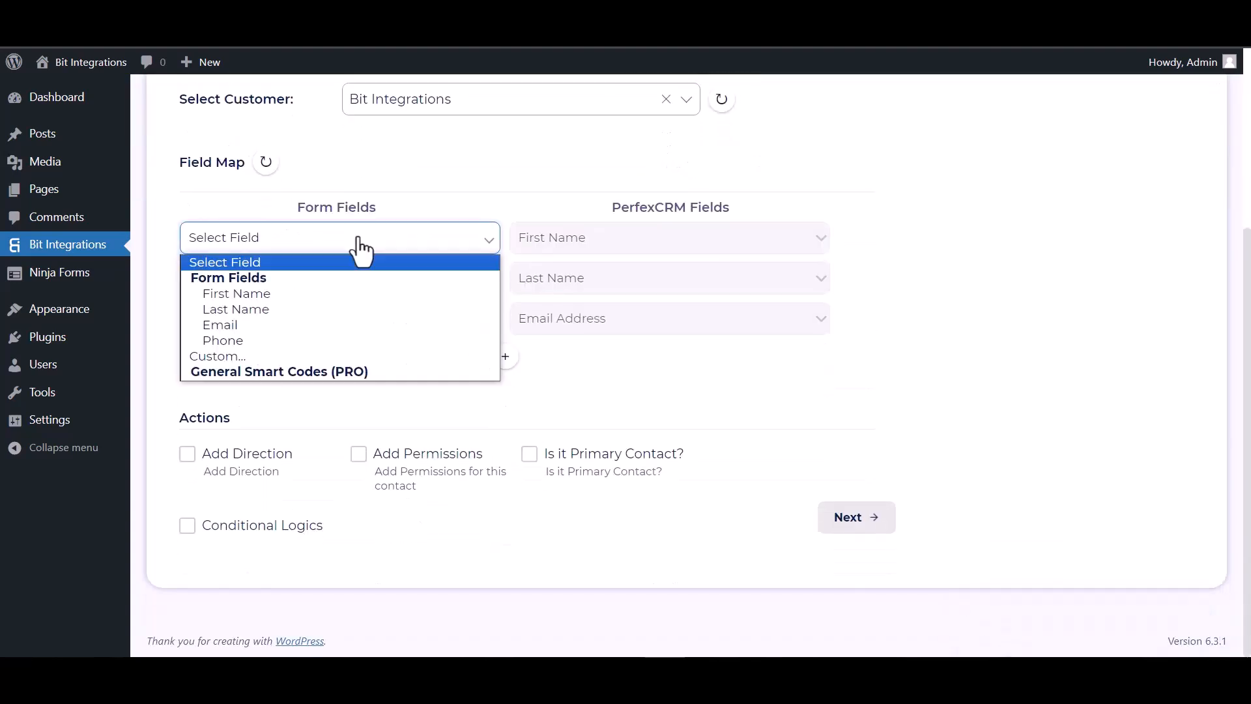
left_click(297, 294)
left_click(356, 291)
left_click(280, 349)
left_click(293, 321)
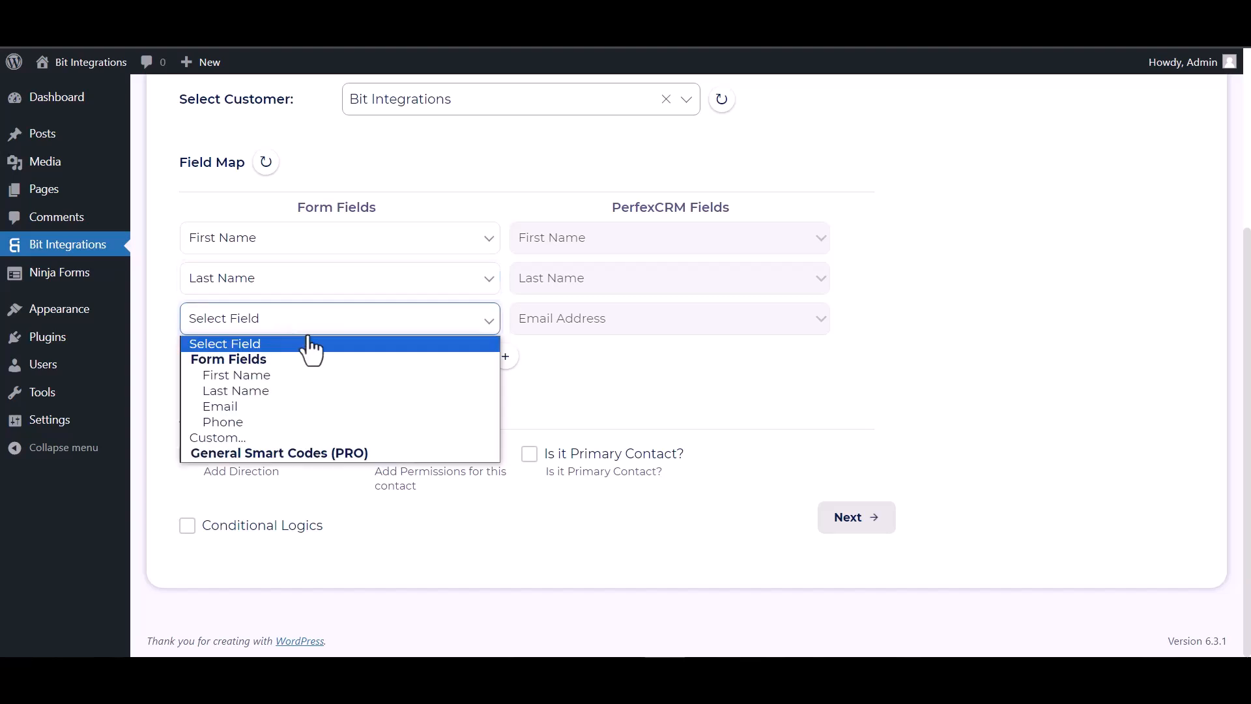
left_click(244, 406)
Add another field mapping that links the form's Phone field to PerfexCRM's Phone Number field.
left_click(505, 357)
left_click(551, 365)
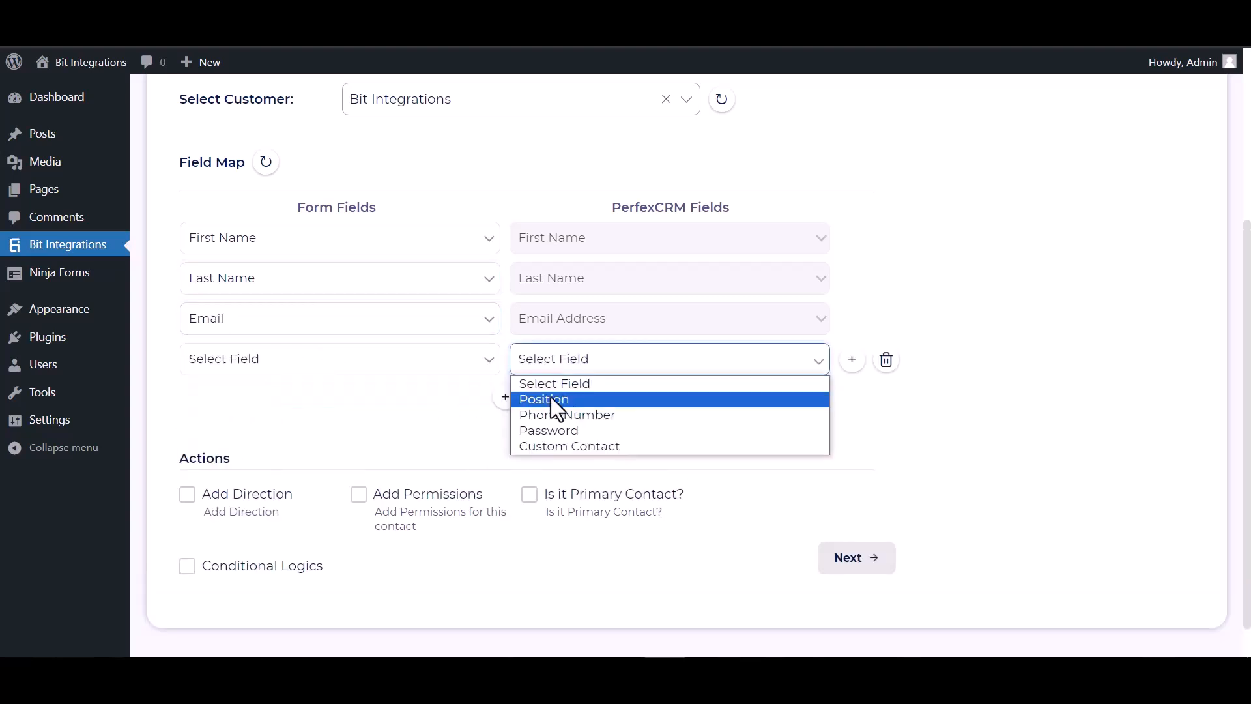
left_click(541, 414)
left_click(430, 368)
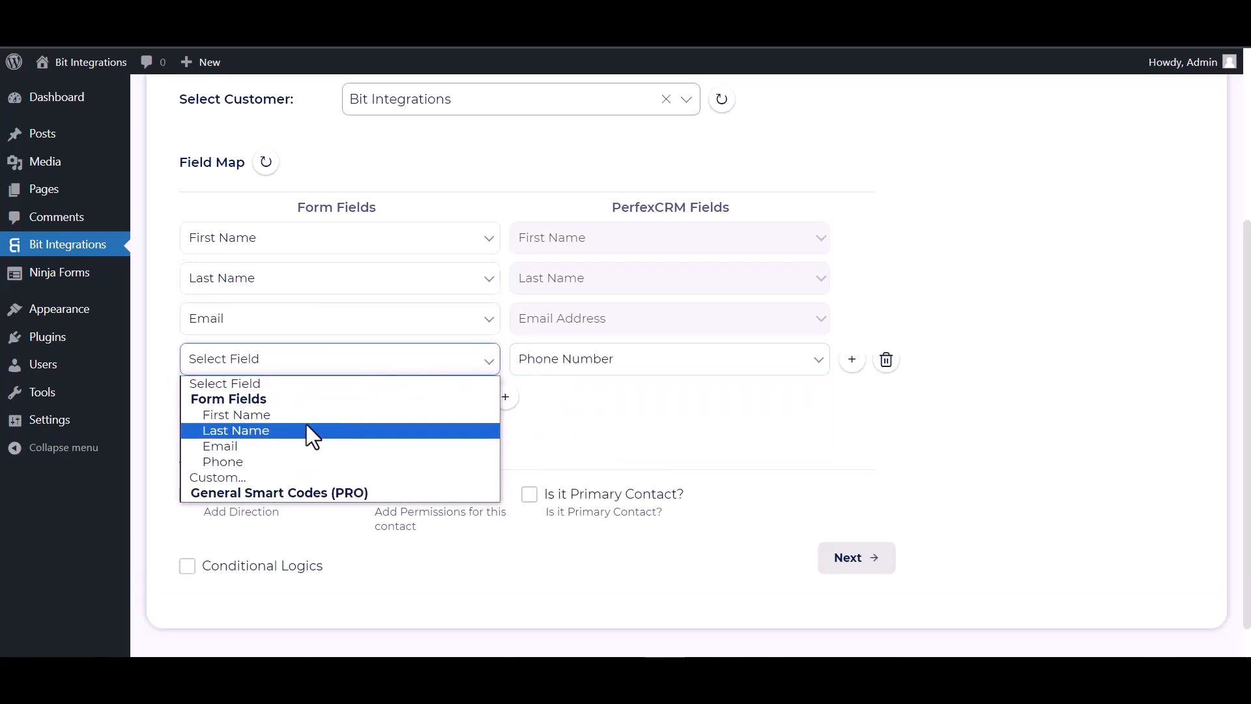
left_click(257, 461)
scroll(367, 382, "down", 1)
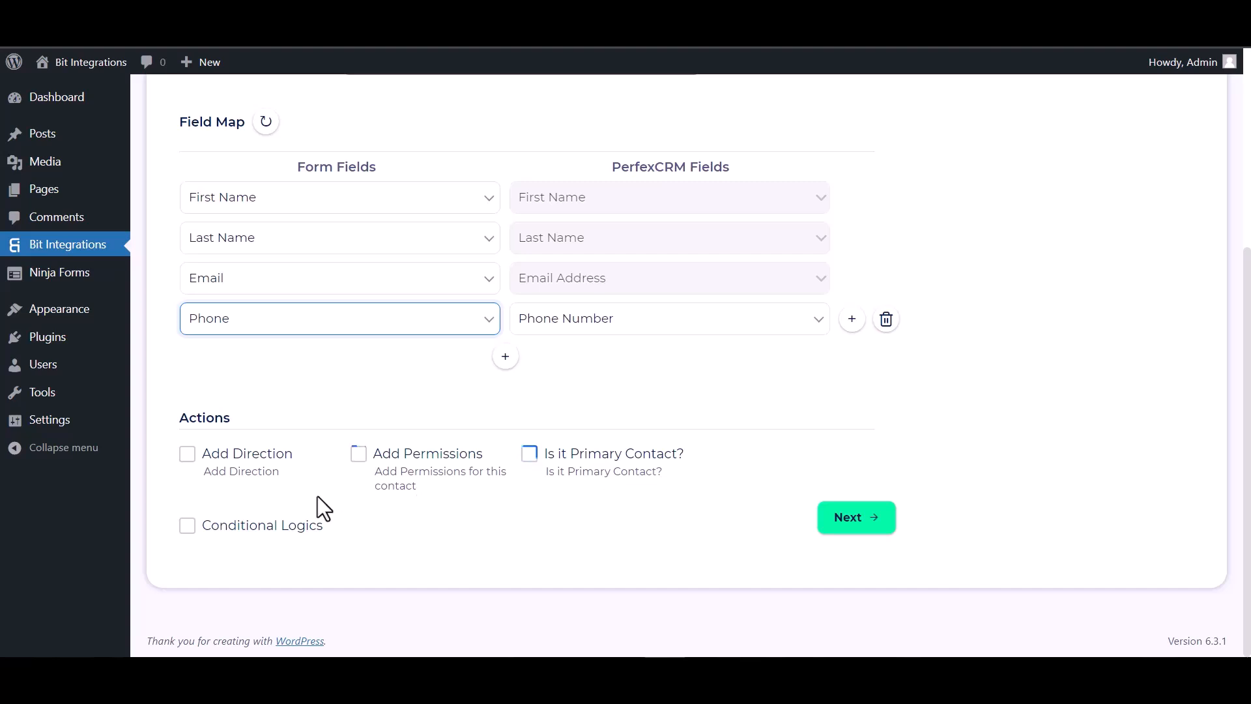
left_click(188, 525)
scroll(246, 479, "down", 2)
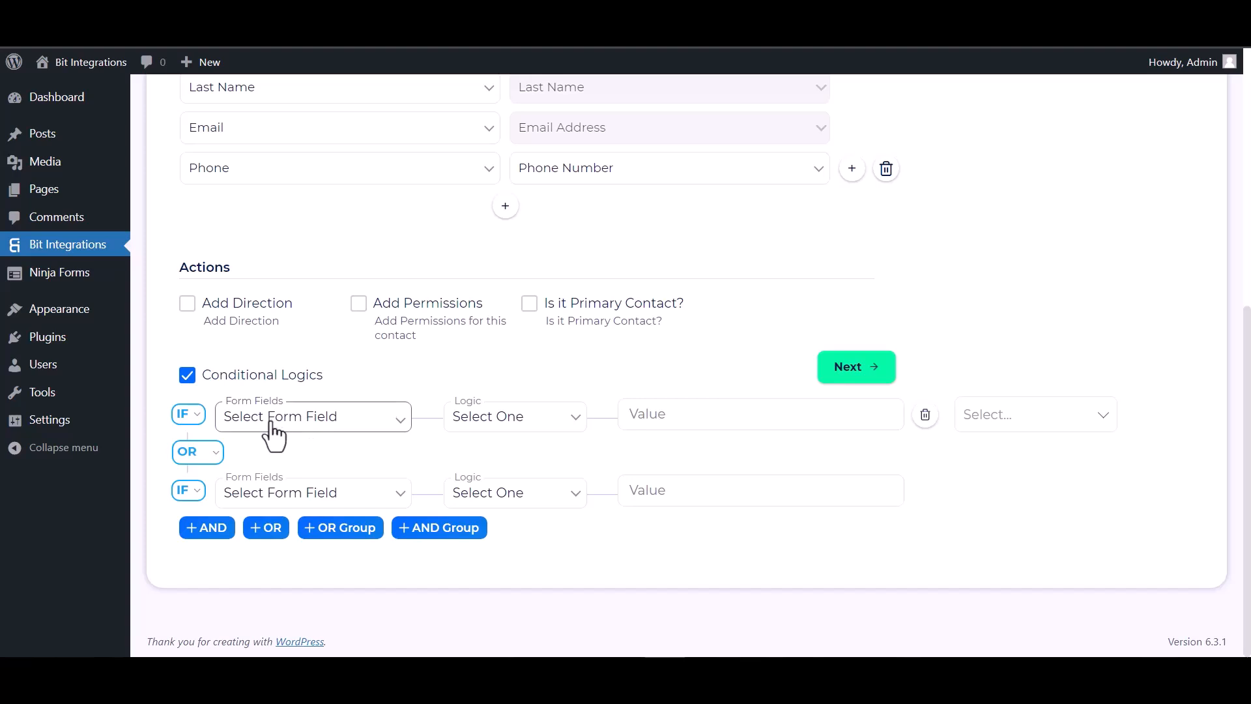
left_click(191, 381)
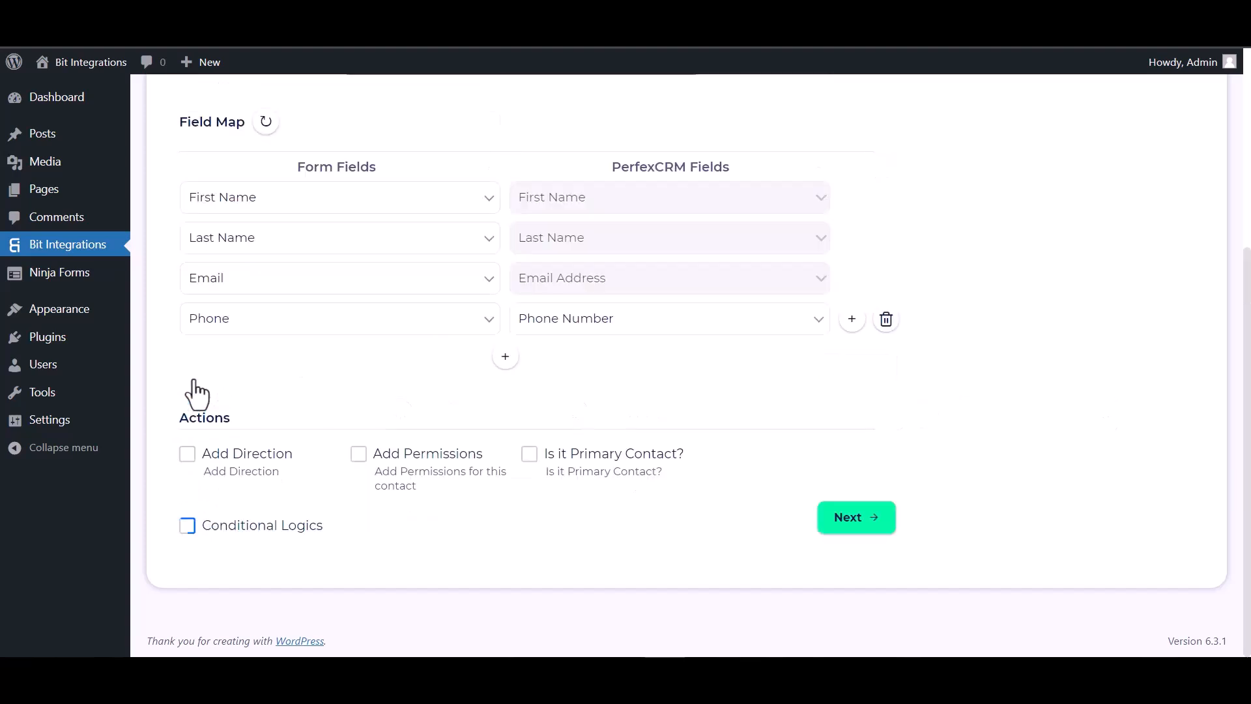
Continue past the completed field mapping and finish saving the integration.
left_click(870, 525)
left_click(687, 313)
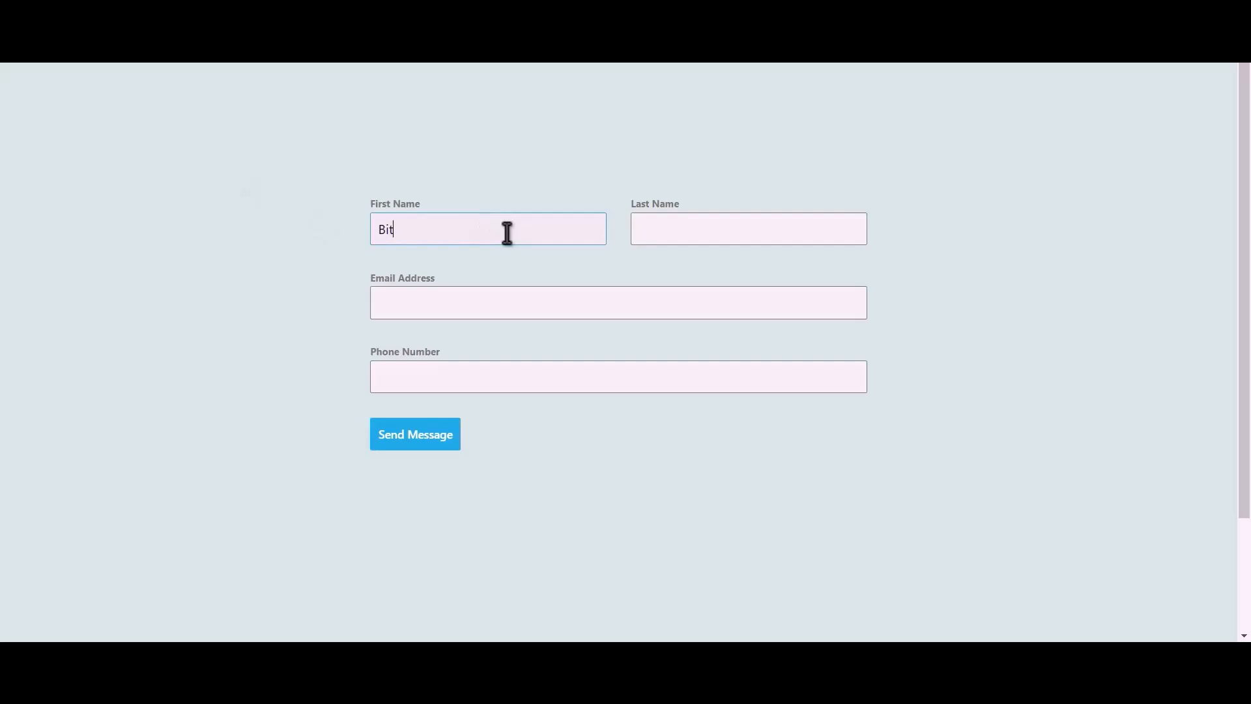
Submit the contact form with first name Bit, last name Integrations, the contact's email address and phone number.
type("tegrations")
key("Tab")
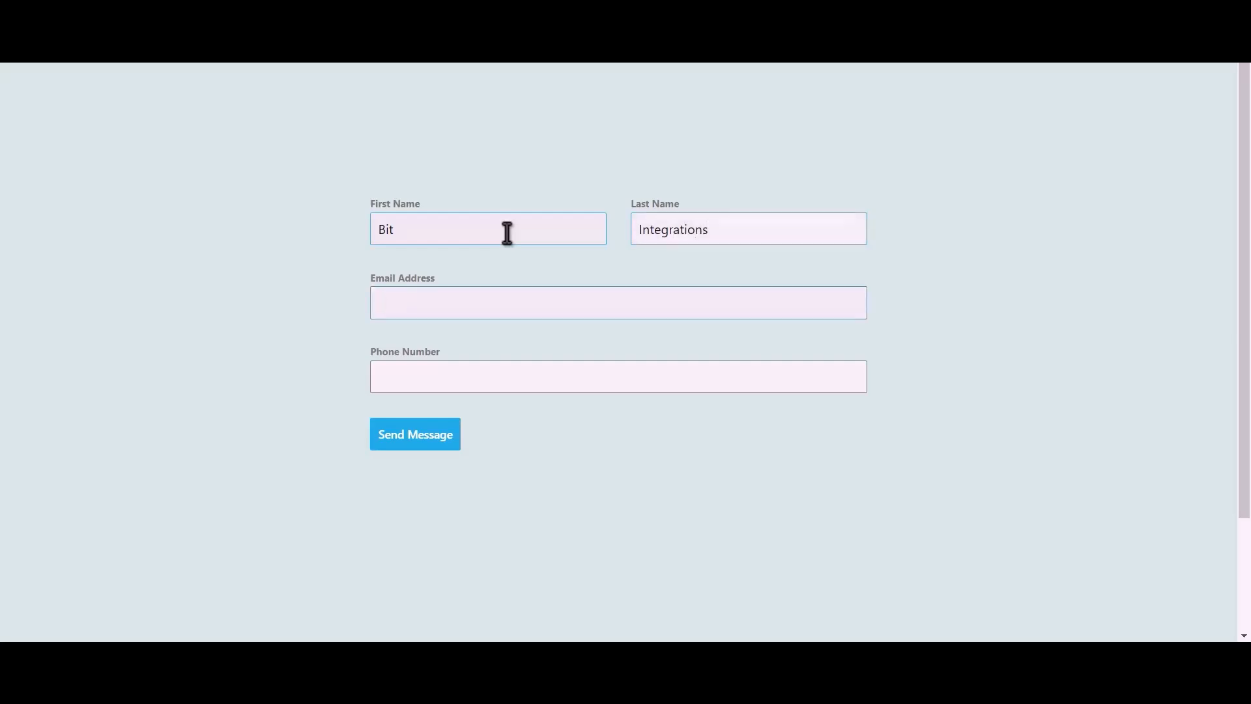
type("444555666")
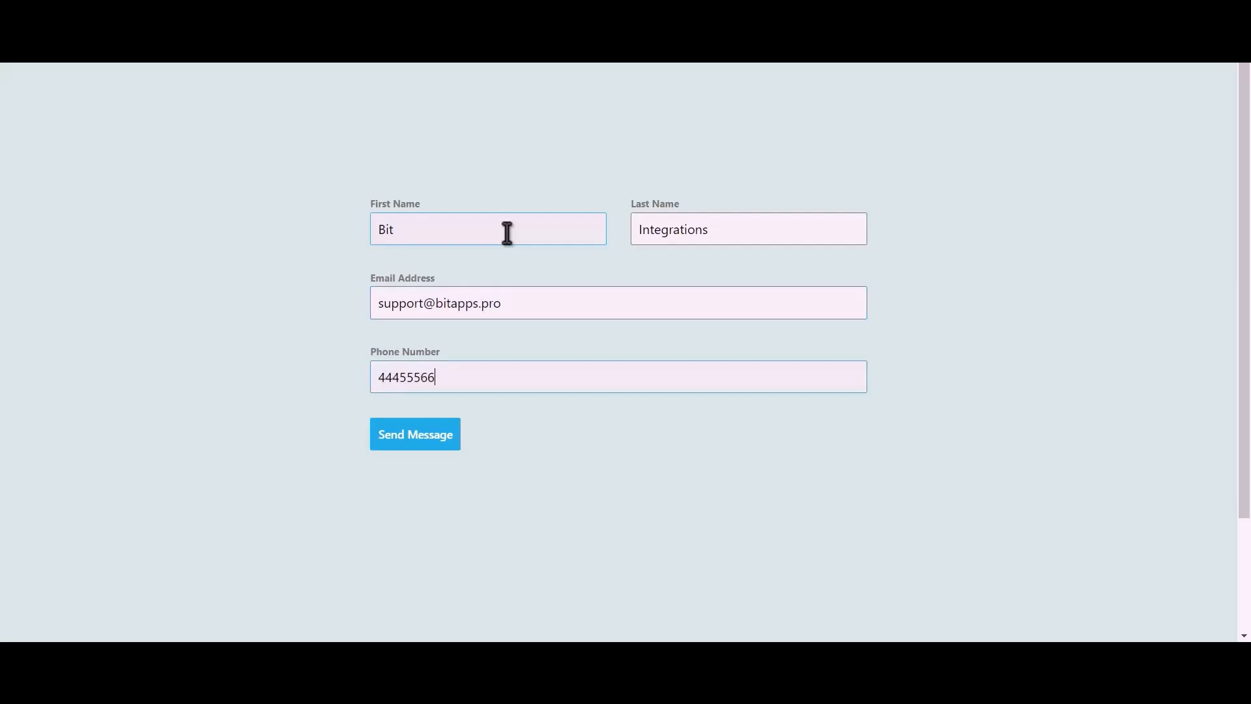
left_click(429, 445)
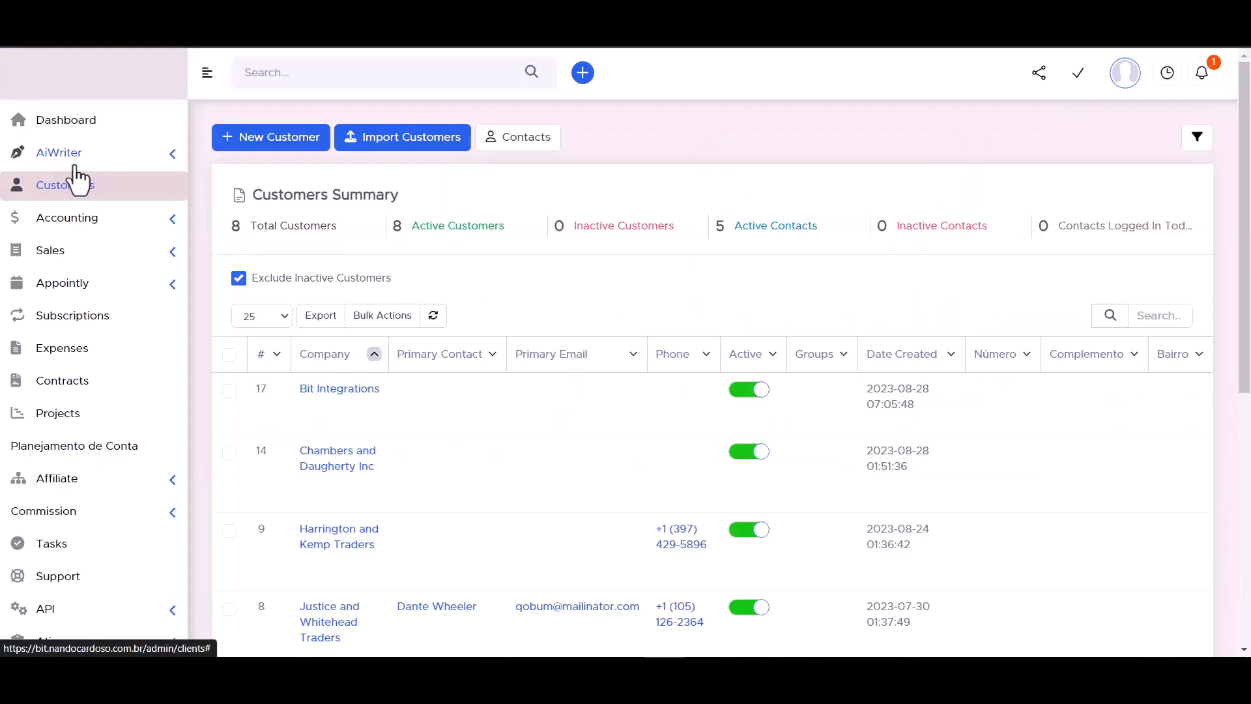
In PerfexCRM, open the Bit Integrations customer's contacts and examine the details of the newly created contact.
left_click(341, 391)
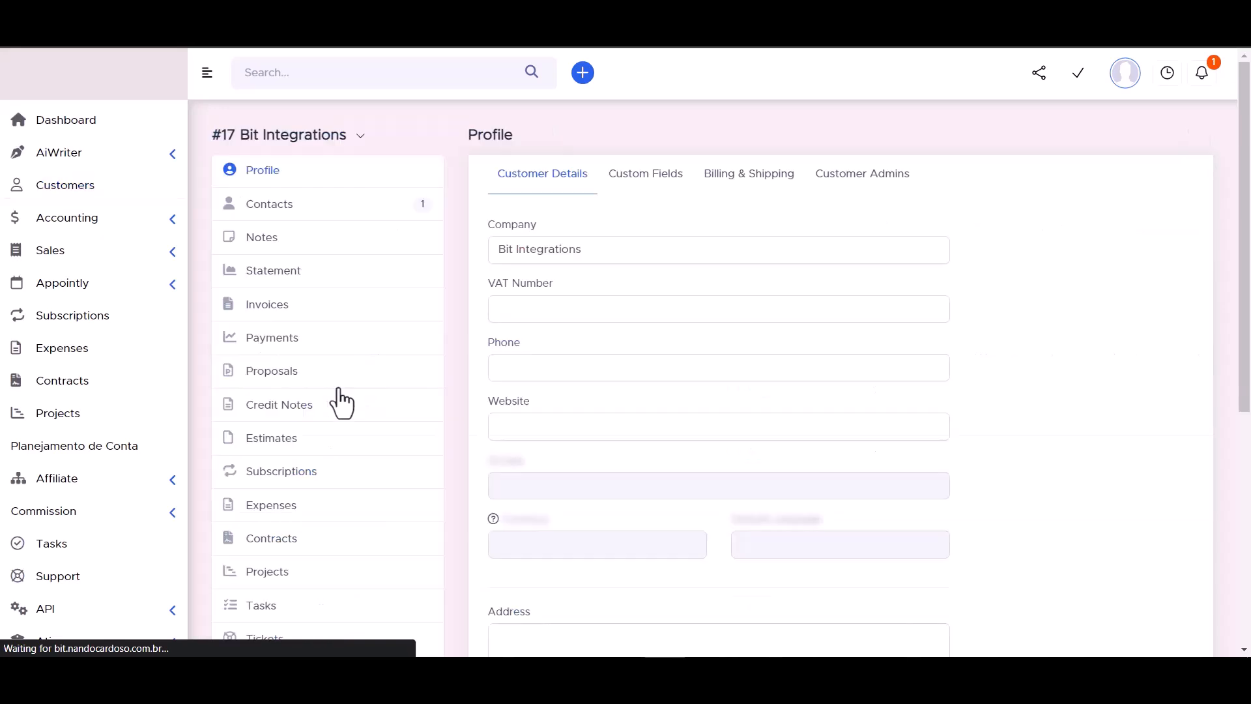
left_click(270, 207)
mouse_move(665, 313)
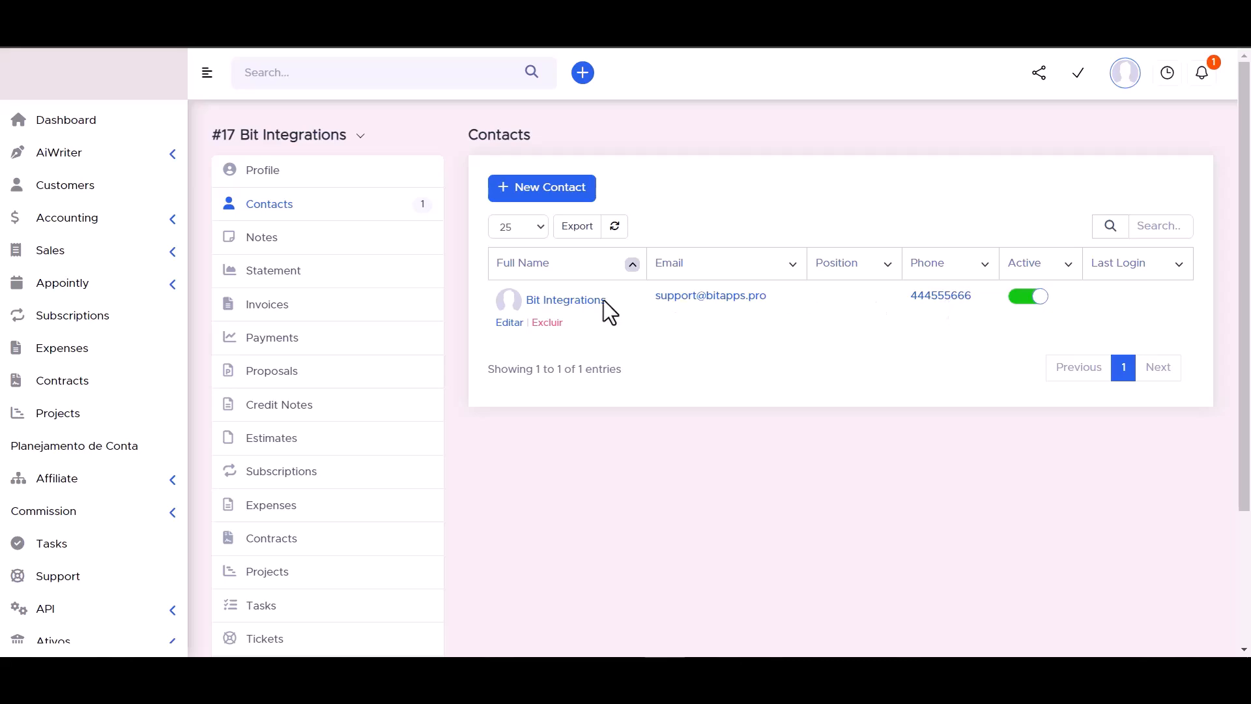
left_click(565, 301)
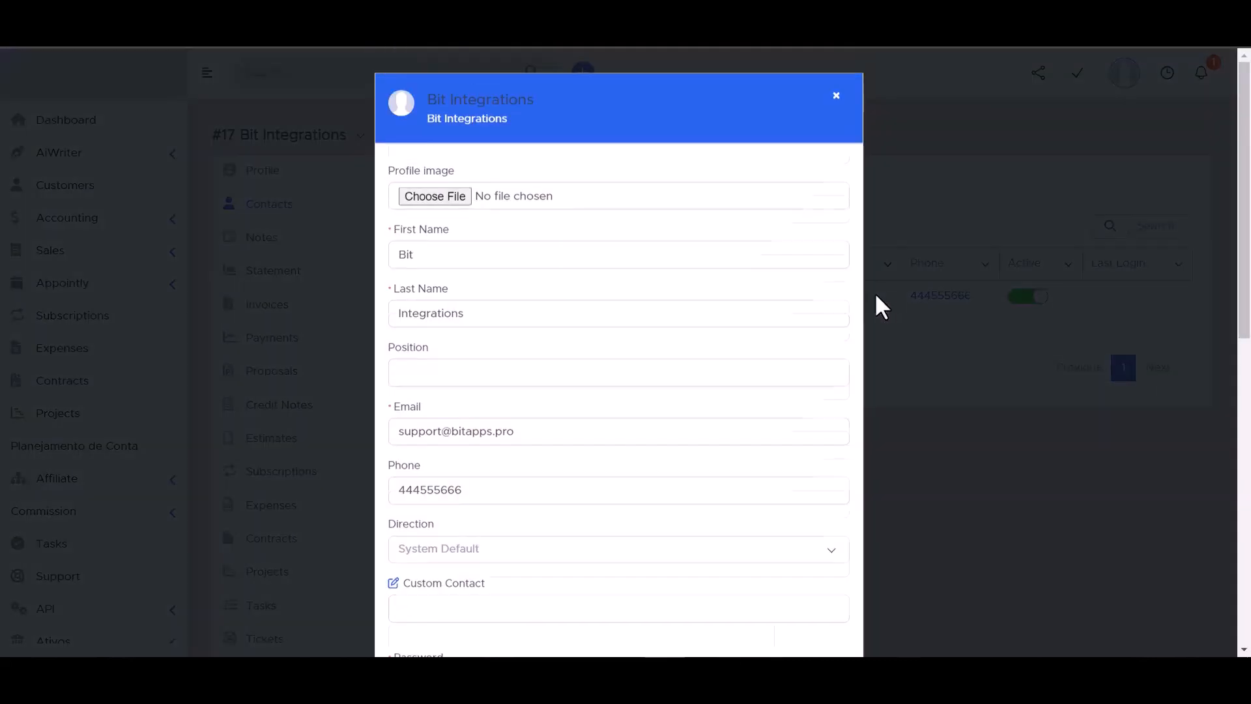
scroll(456, 256, "down", 3)
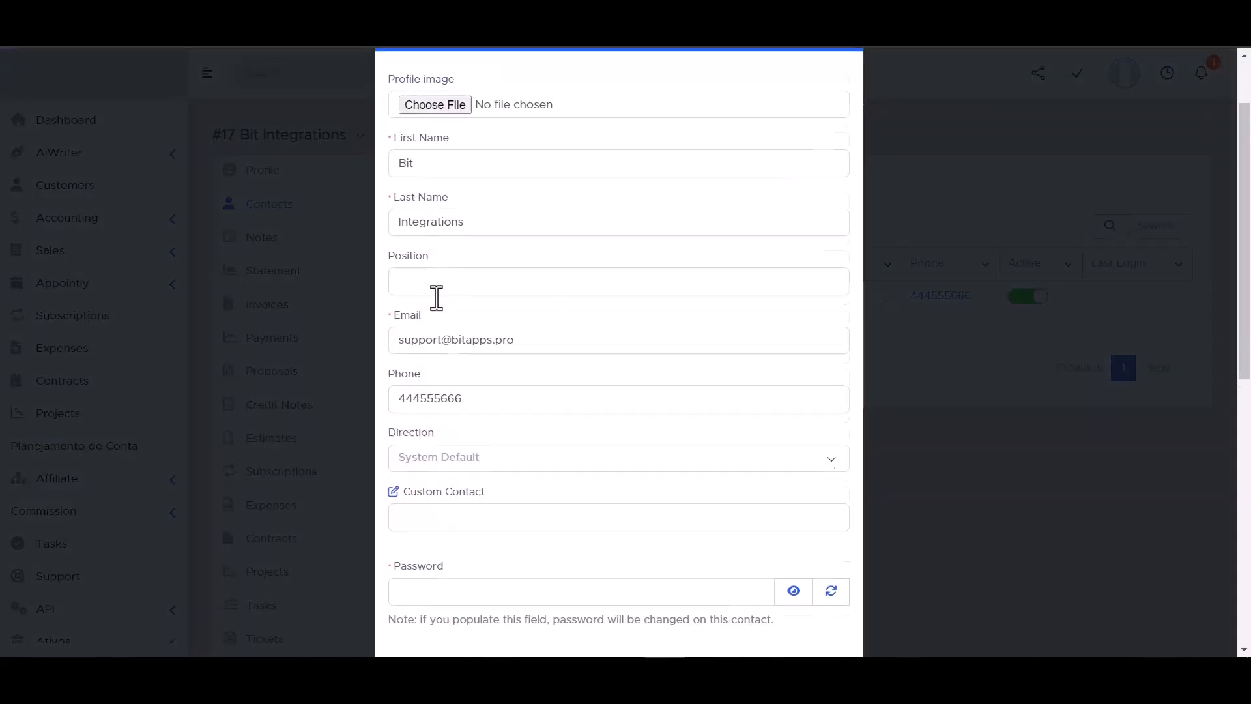